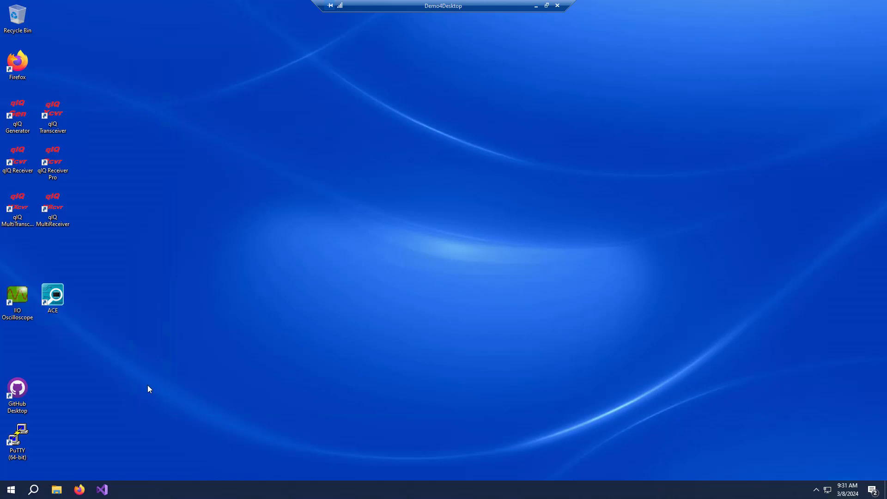
Open an SSH session to 192.168.0.10 in PuTTY and log in as root, submitting the account password.
double_click(18, 438)
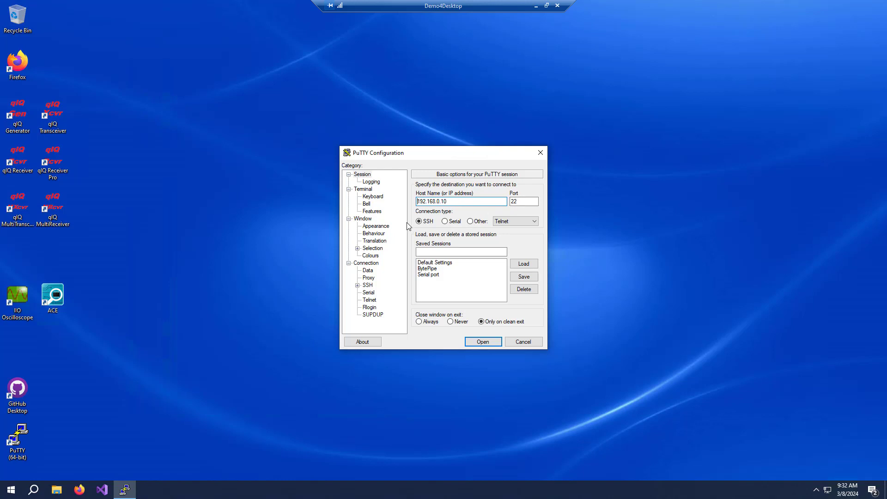
click(483, 342)
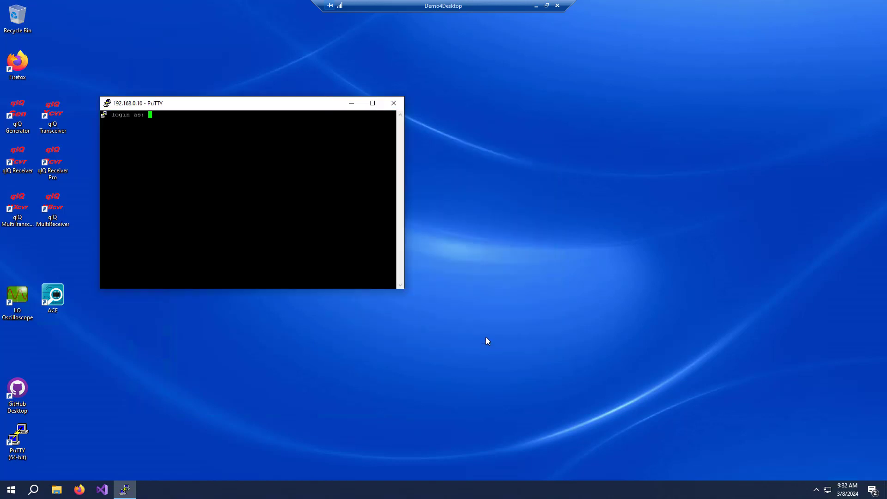
text(root)
key(Return)
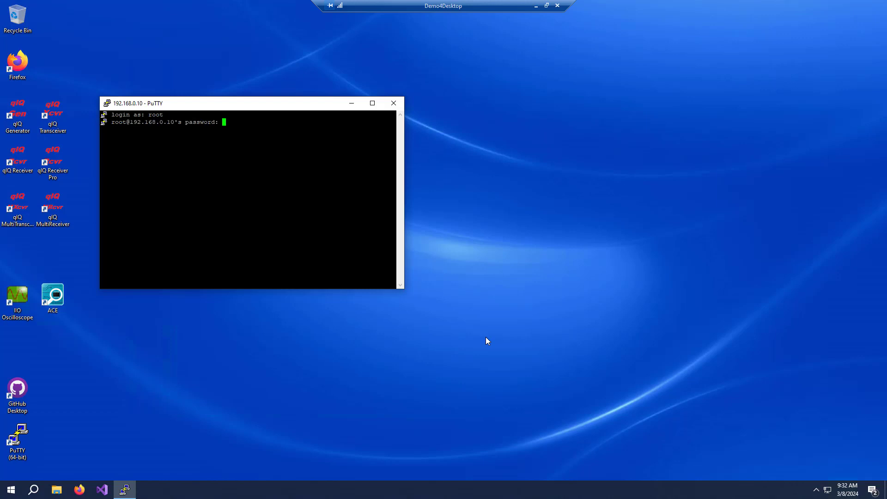
key(Return)
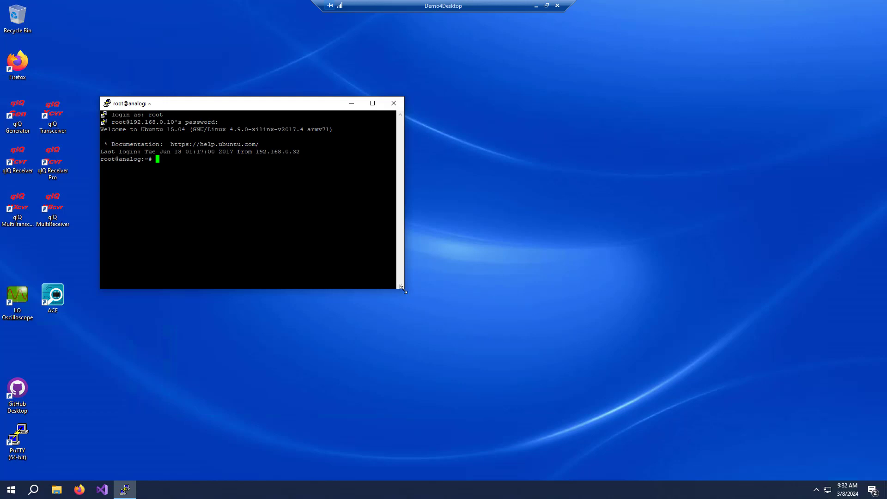
Enlarge the terminal window and run ifconfig to check the board's network interfaces.
drag(403, 290, 548, 473)
drag(272, 106, 321, 59)
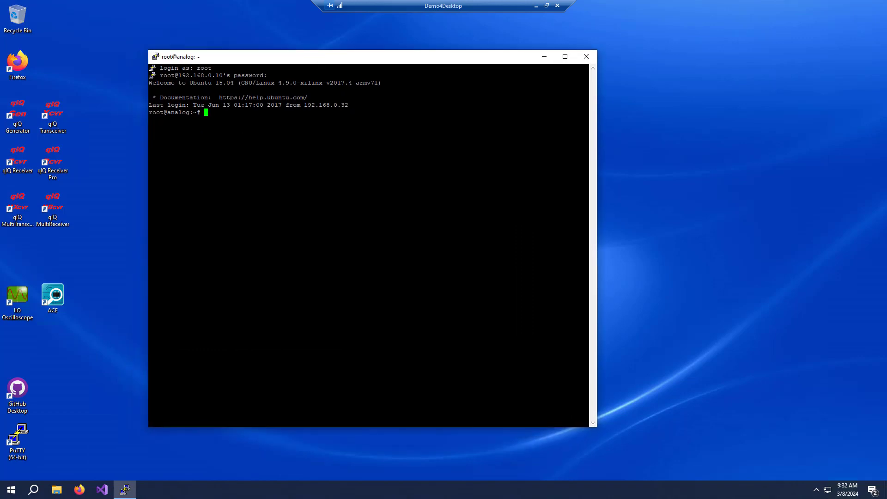
text(ifconfig)
key(Return)
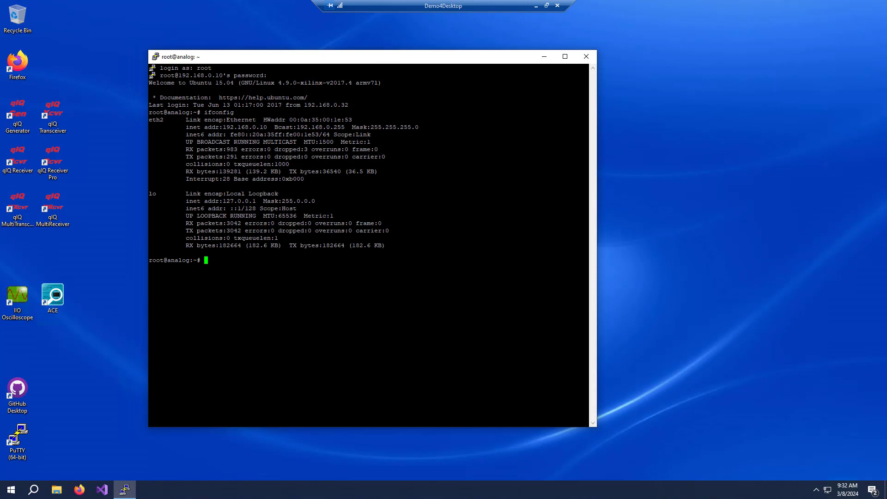
Change to the /etc/network directory and list its files.
drag(271, 127, 187, 127)
text(cd /etc/network)
key(Return)
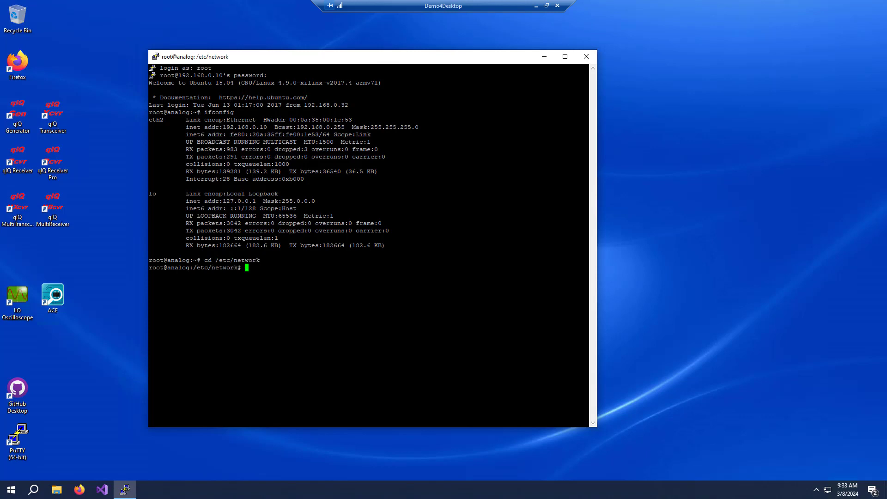
text(ls)
key(Return)
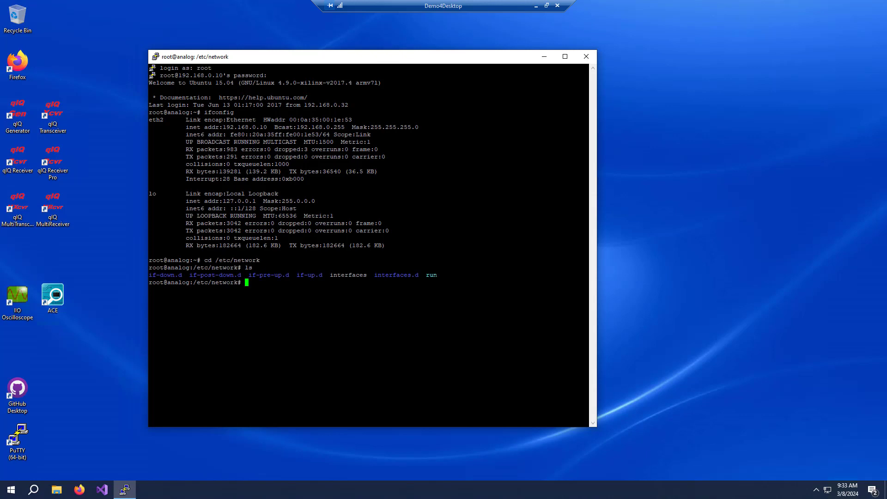
Display the contents of the interfaces file.
text(cat interfaces)
key(Return)
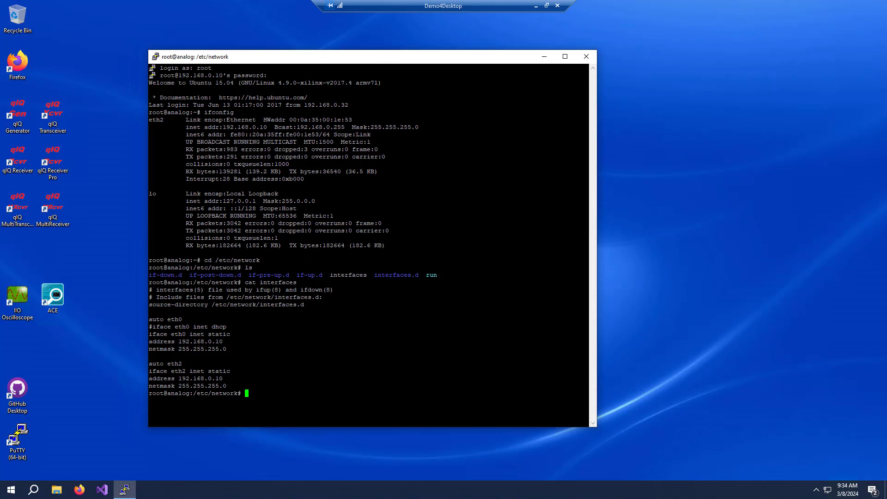
Return to the root directory in the terminal.
text(cd /)
key(Return)
Launch ACE and bring its window to the front.
double_click(53, 296)
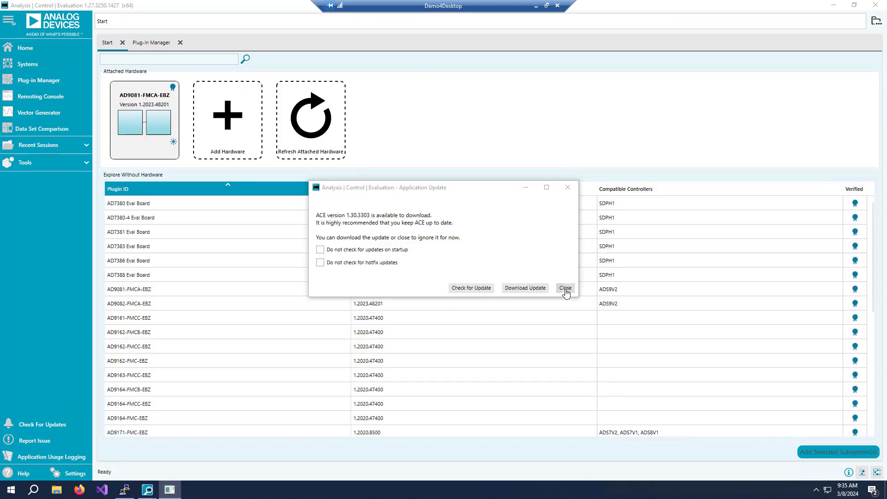
click(565, 288)
key(alt+Tab)
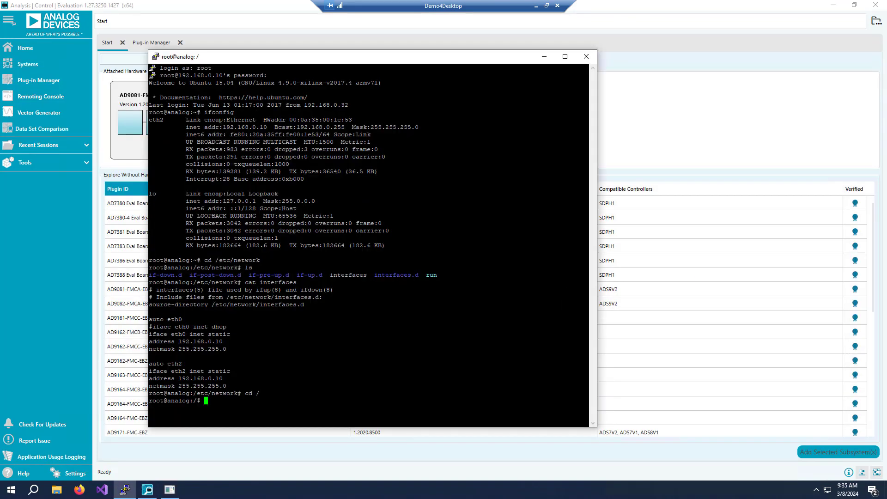
click(661, 126)
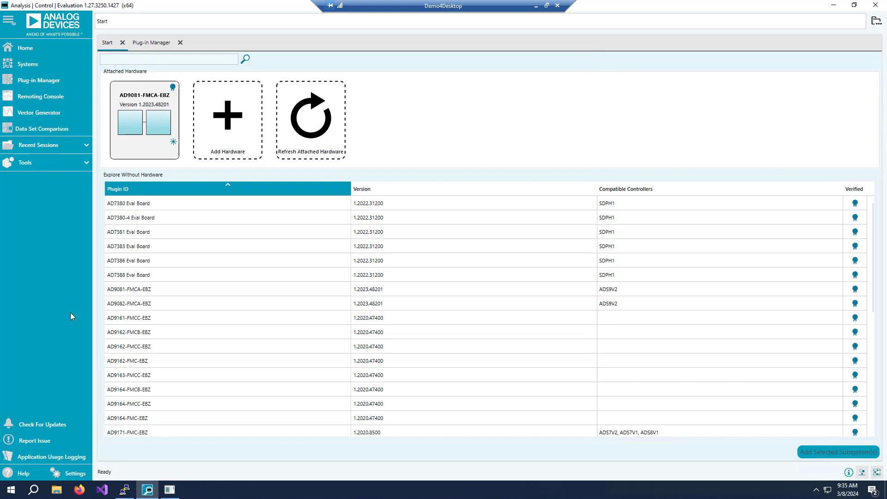
Review the Ethernet server and IPC server port settings in ACE's settings, then close the dialog.
click(70, 473)
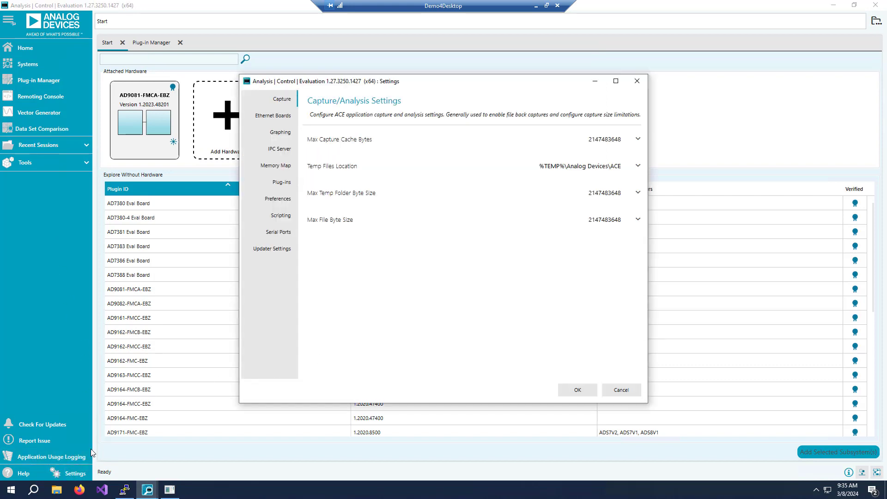
click(277, 119)
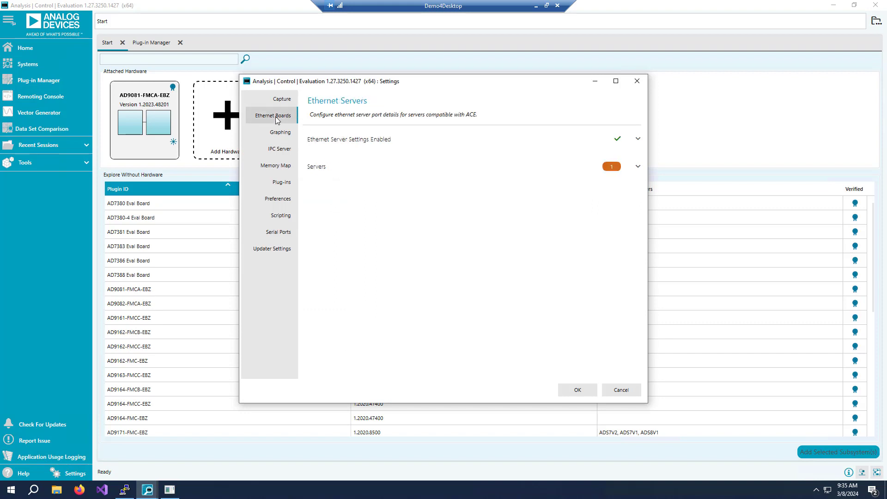
click(638, 168)
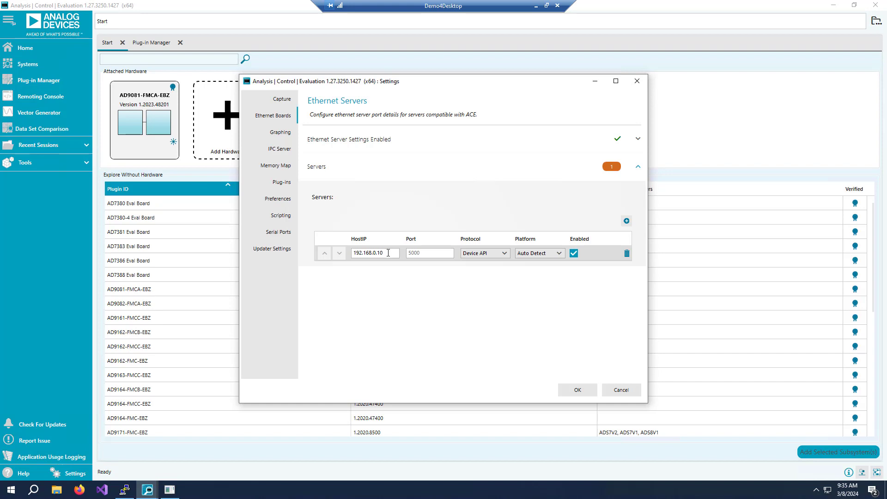
click(638, 169)
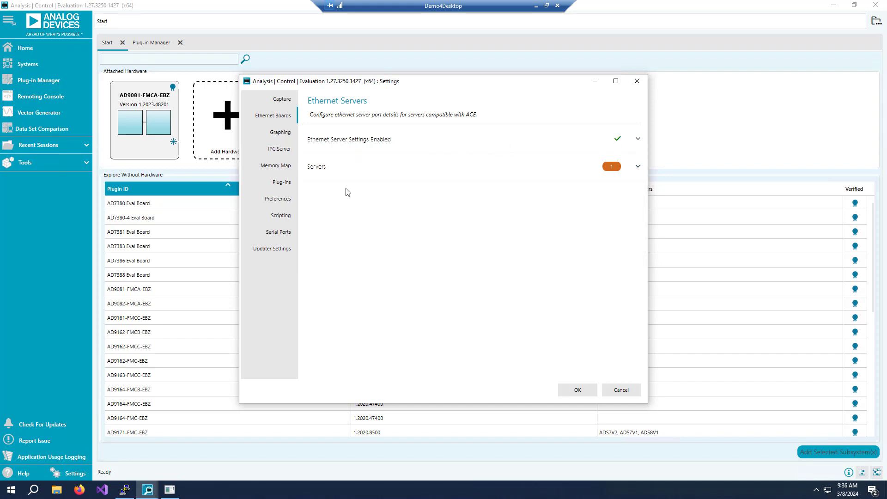
click(284, 150)
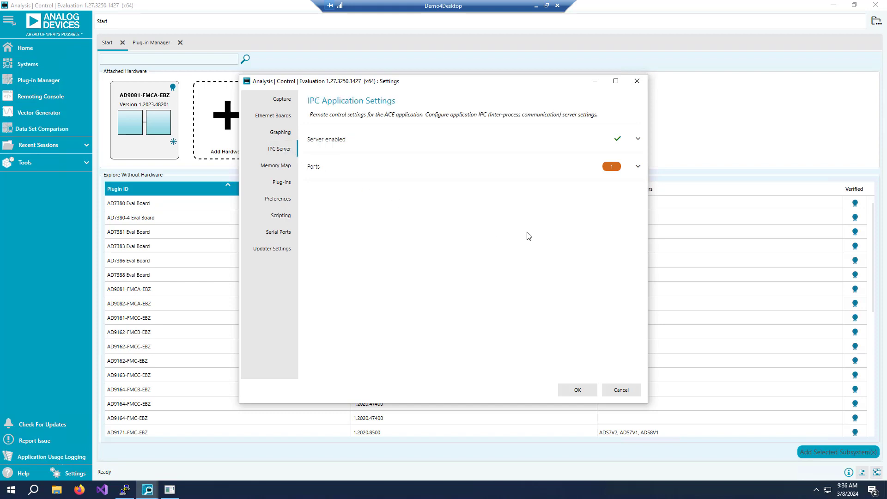
click(638, 168)
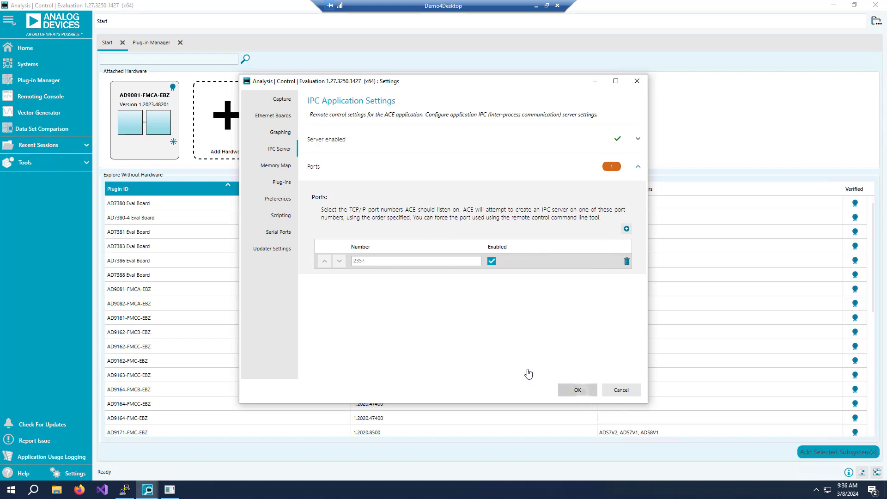
key(Return)
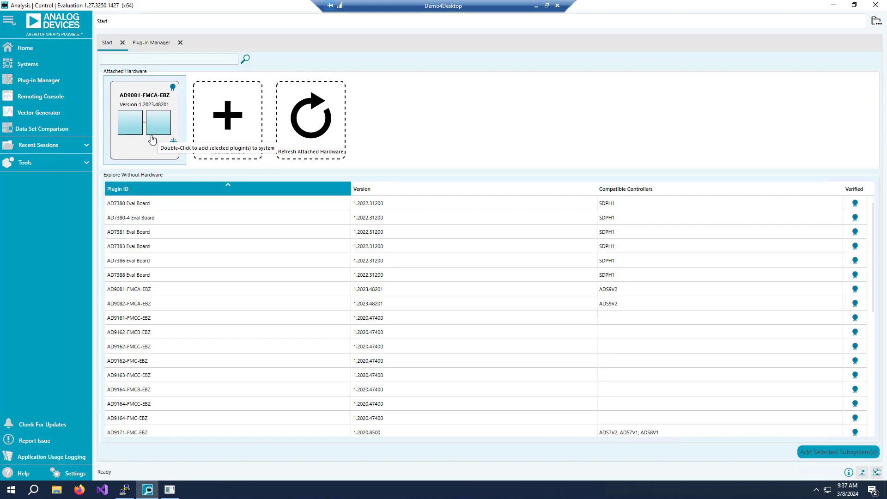
Open the Events panel from the tools list, then close it.
click(84, 165)
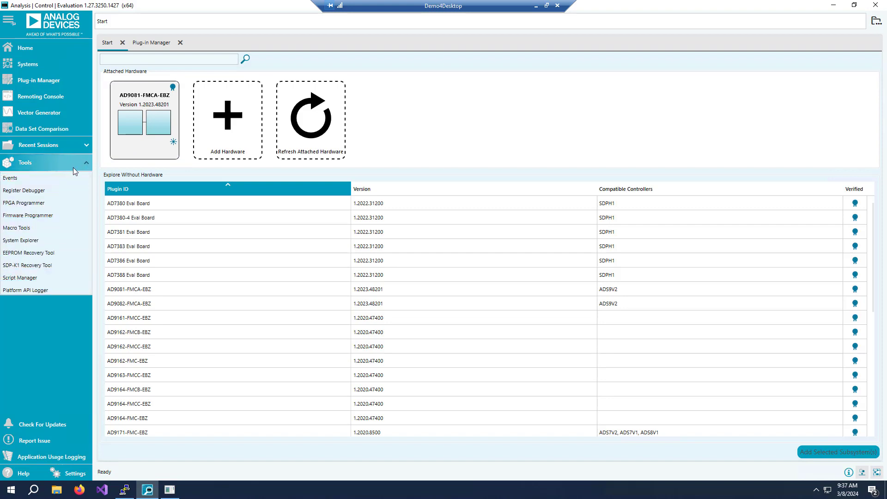
click(10, 179)
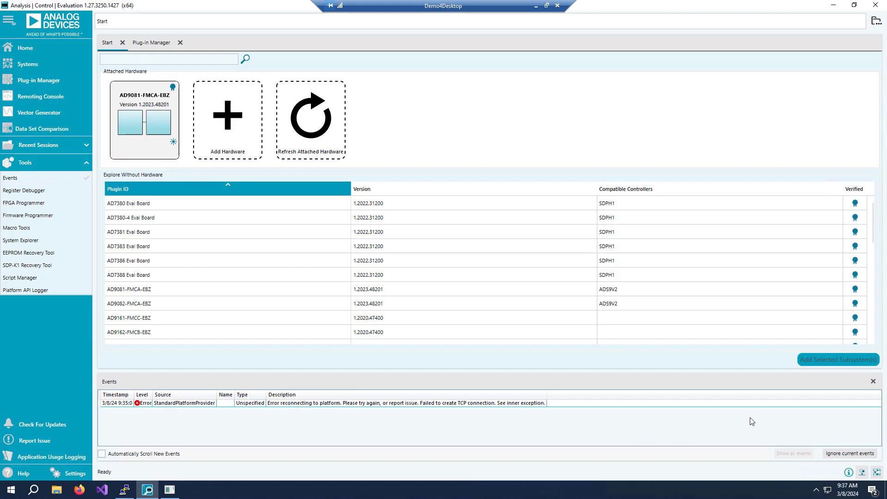
click(873, 382)
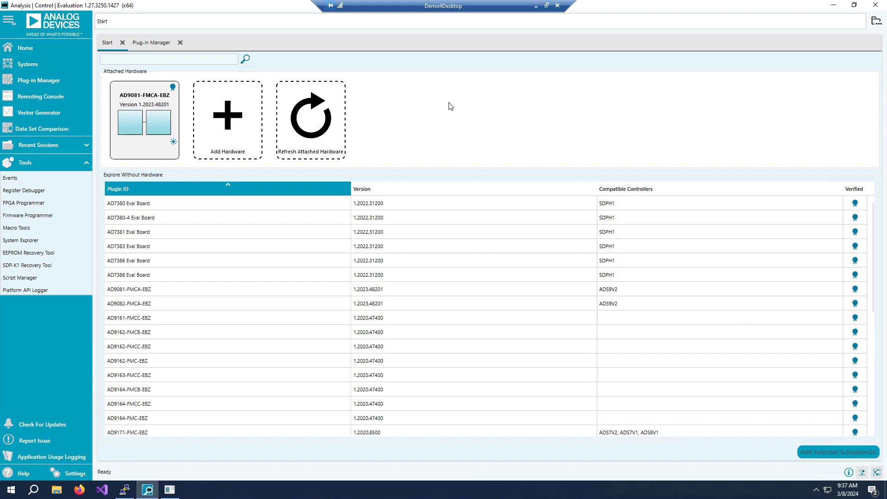
Open the attached AD9081-FMCA-EBZ board as a new system.
click(159, 126)
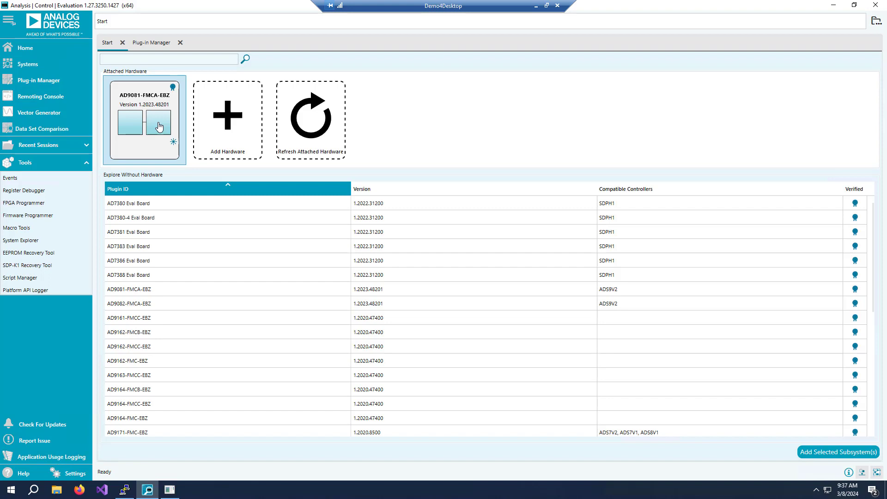
double_click(159, 126)
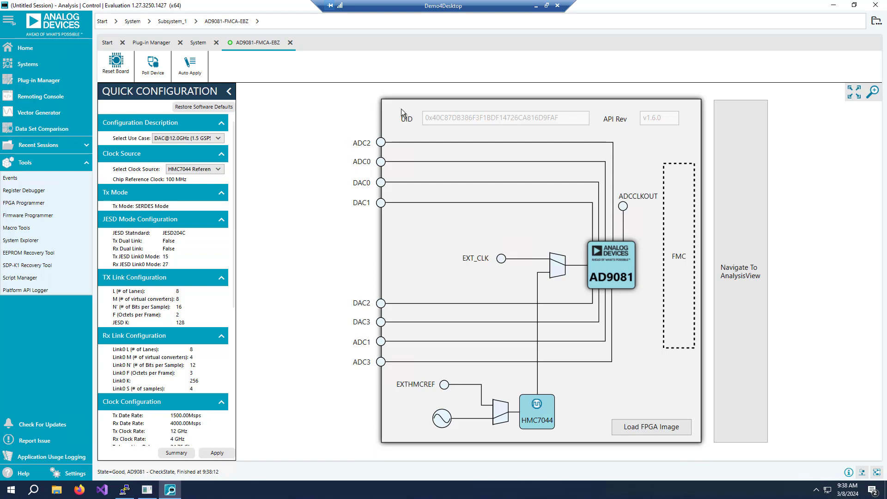
click(220, 139)
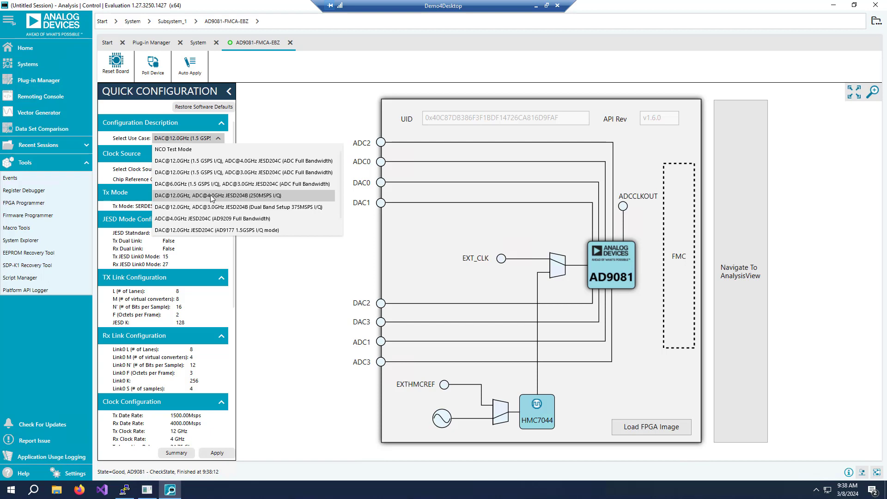
click(264, 196)
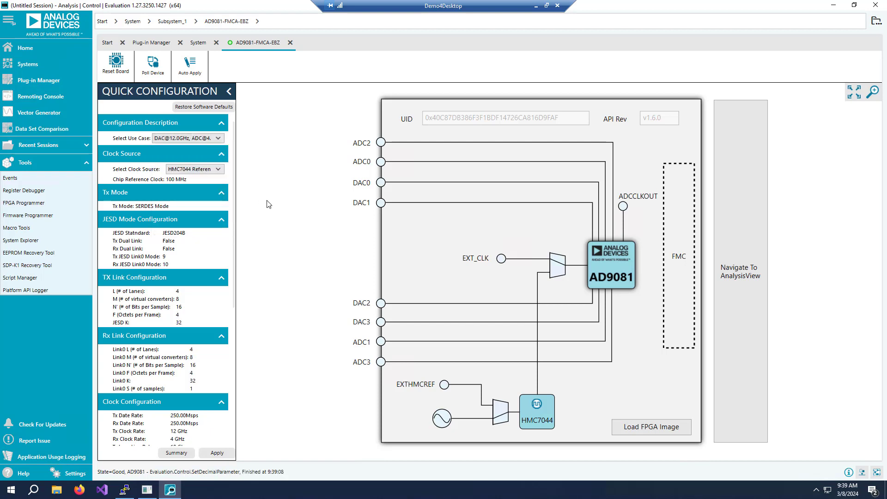
click(217, 454)
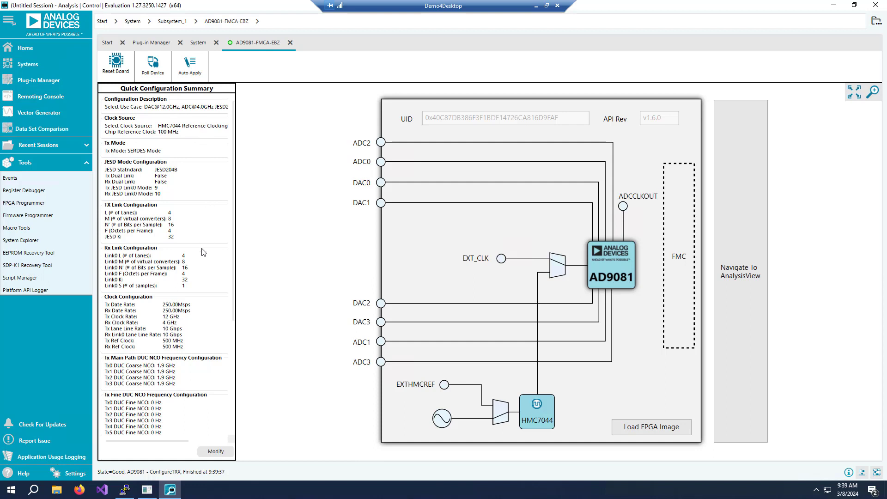
Open the AD9081 chip view and scroll its quick configuration to the Tx coarse DUC NCO frequencies.
click(617, 269)
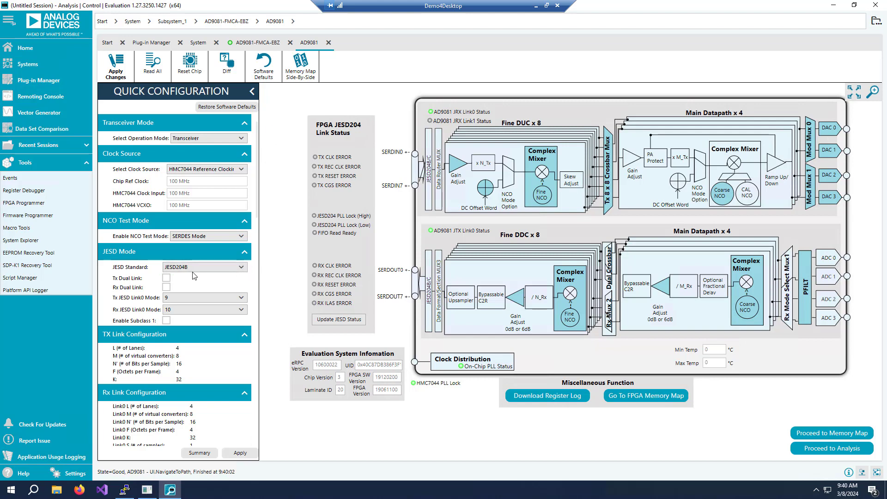
scroll(194, 276, down, 6)
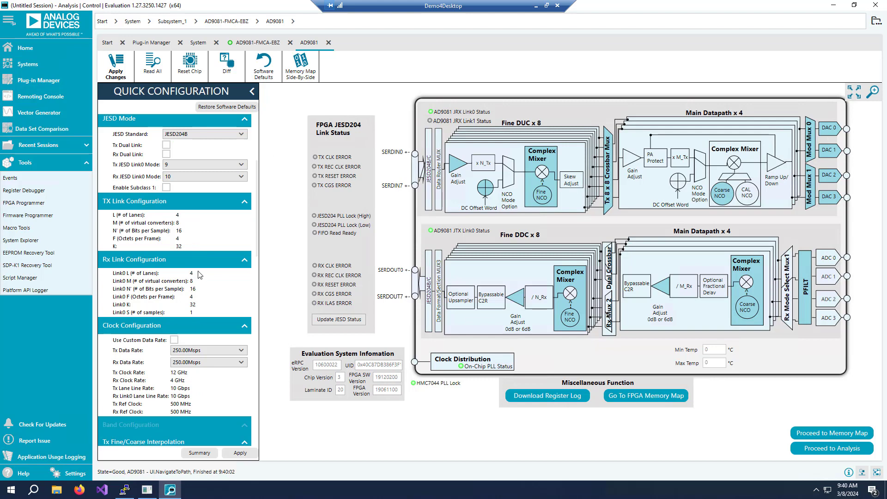
scroll(199, 275, down, 6)
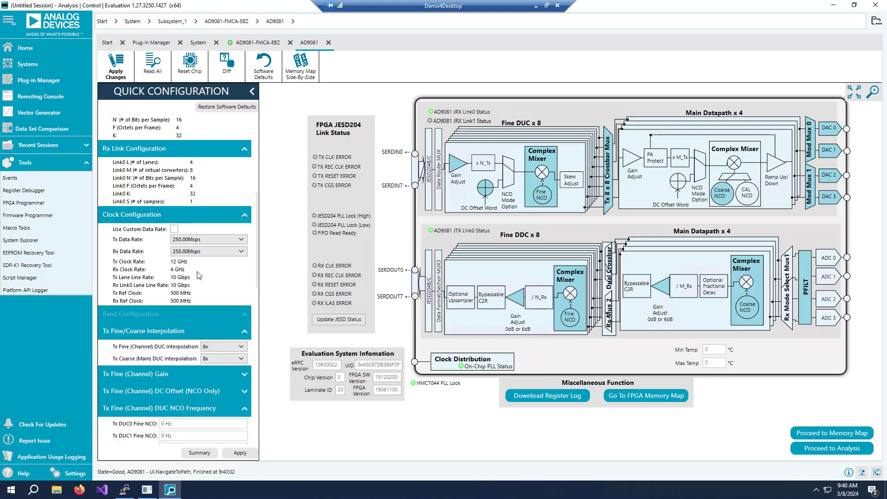
scroll(197, 275, down, 8)
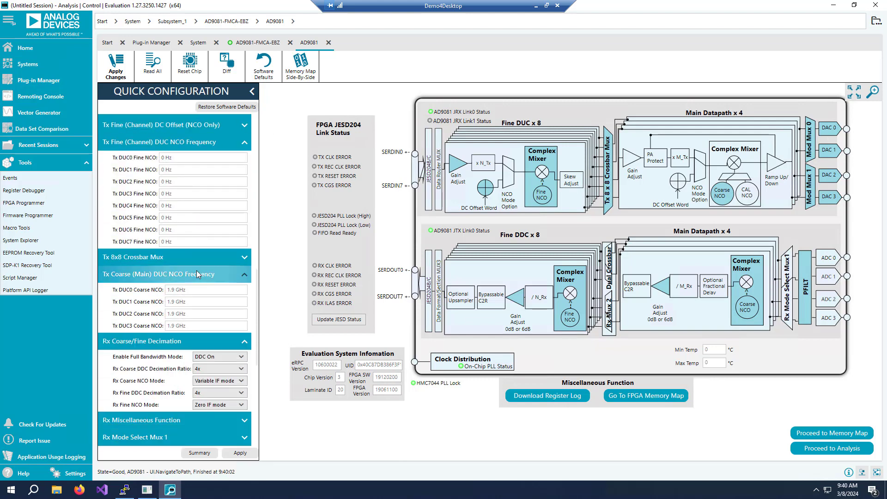
scroll(196, 270, down, 2)
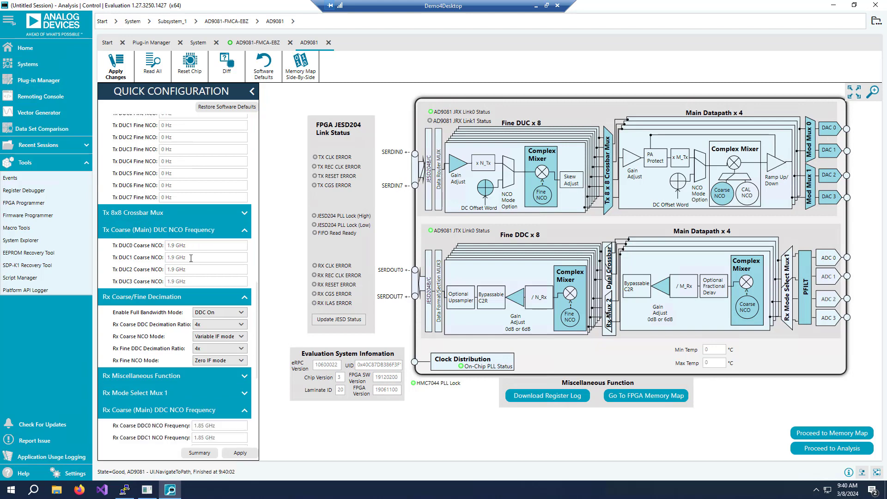
Set the Tx coarse DUC0 through DUC3 NCO frequencies to 1 GHz.
click(174, 245)
key(BackSpace)
key(BackSpace)
click(176, 257)
key(BackSpace)
key(BackSpace)
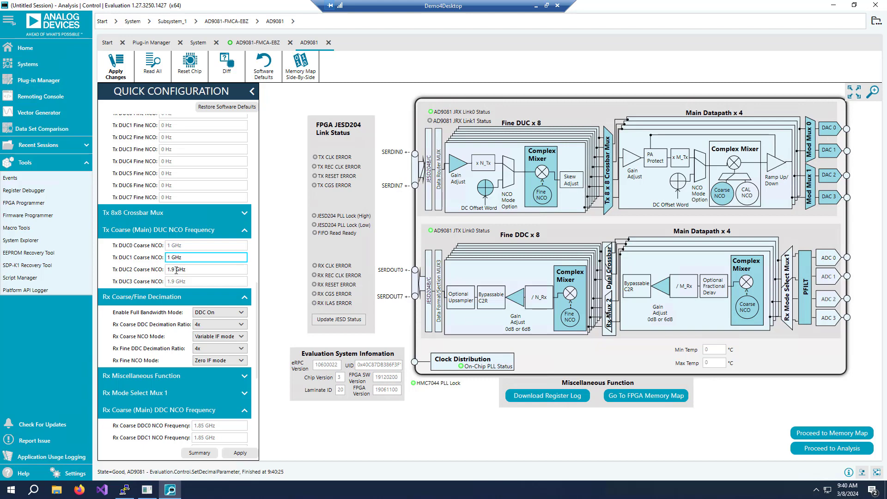
click(174, 270)
key(BackSpace)
key(BackSpace)
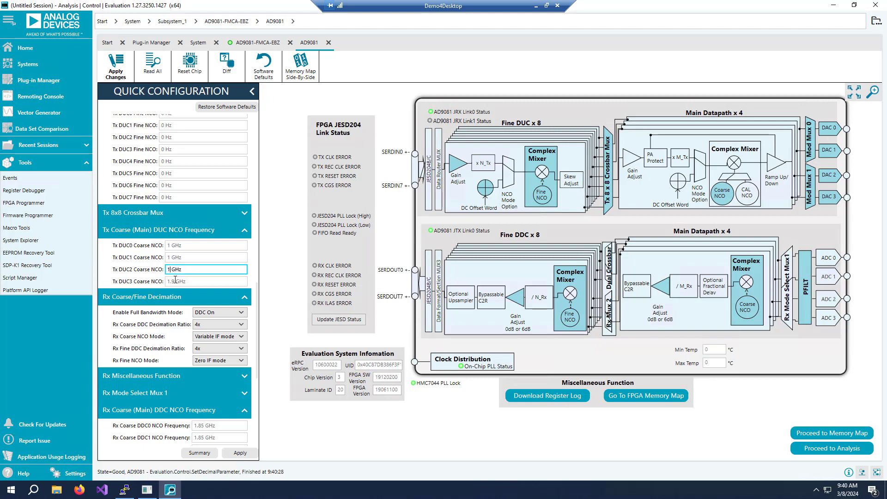
click(178, 280)
key(BackSpace)
key(BackSpace)
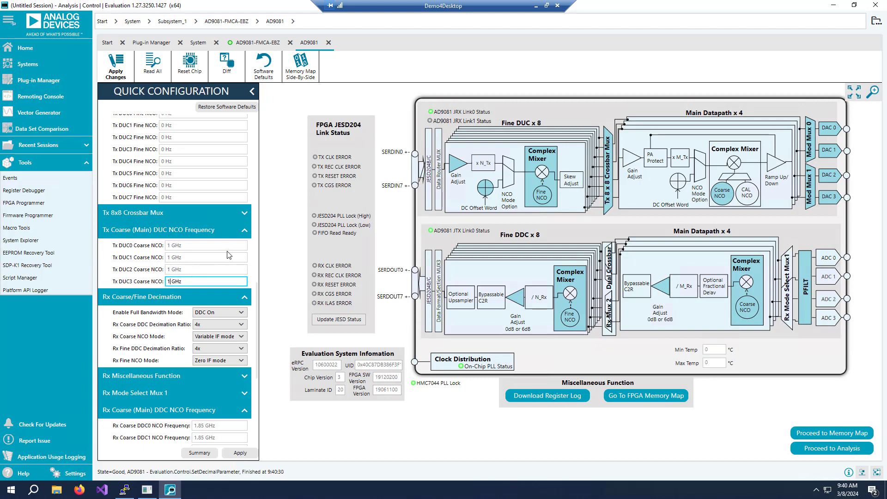
Set the Rx coarse DDC0 through DDC3 NCO frequencies to 1 GHz.
scroll(228, 255, down, 2)
scroll(228, 254, down, 1)
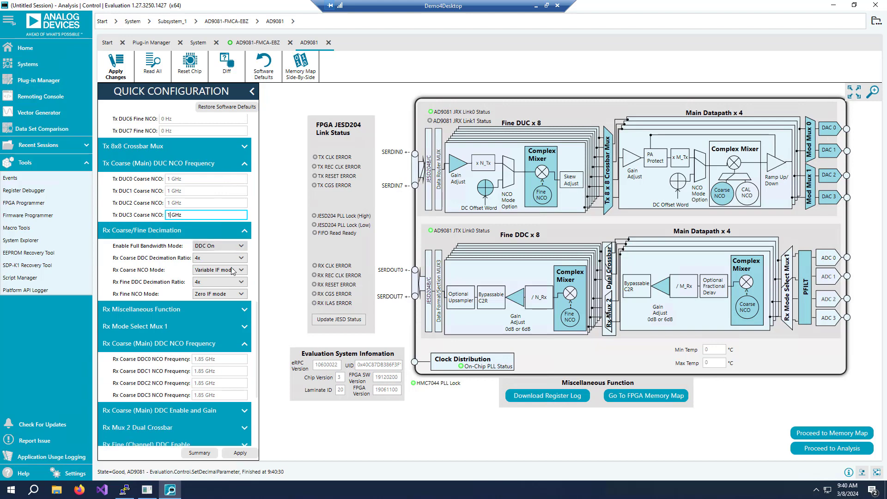
click(205, 359)
key(BackSpace)
key(BackSpace)
key(BackSpace)
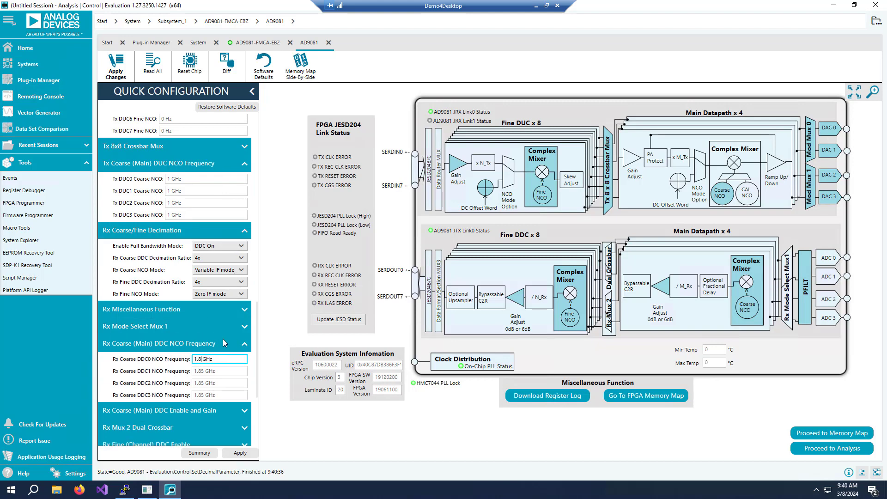
click(202, 371)
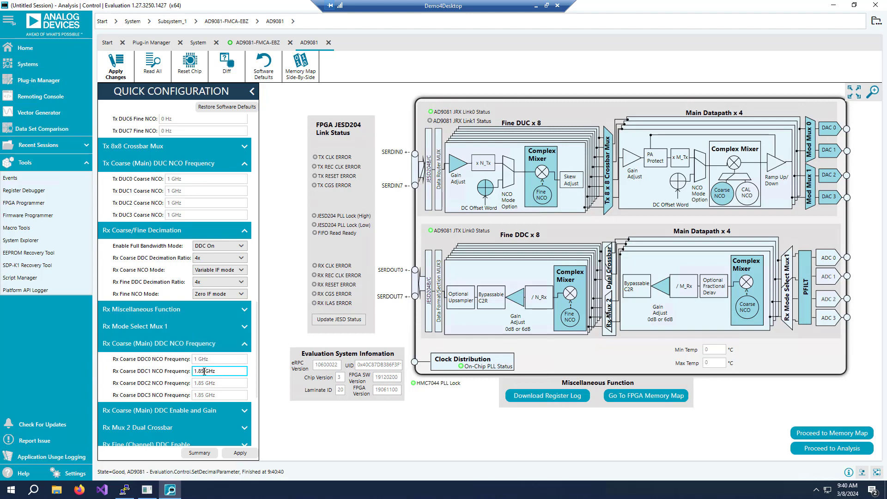
key(BackSpace)
key(BackSpace)
key(BackSpace)
click(204, 383)
key(BackSpace)
key(BackSpace)
key(BackSpace)
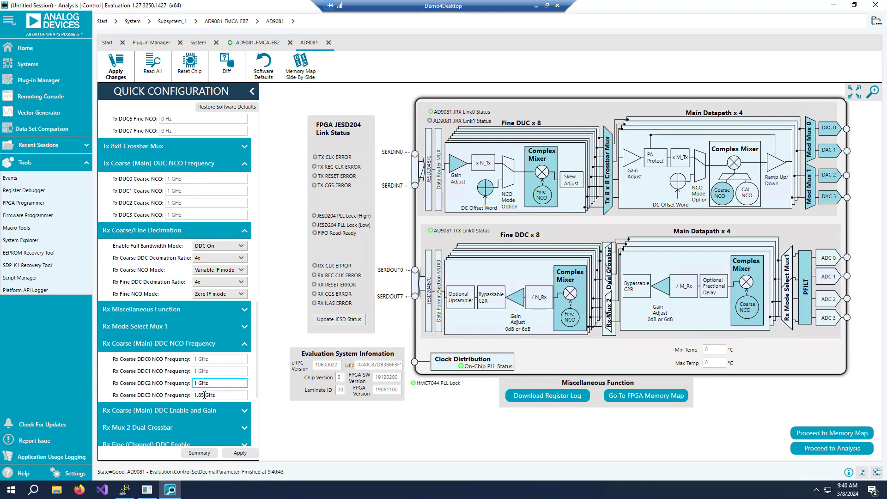
click(205, 395)
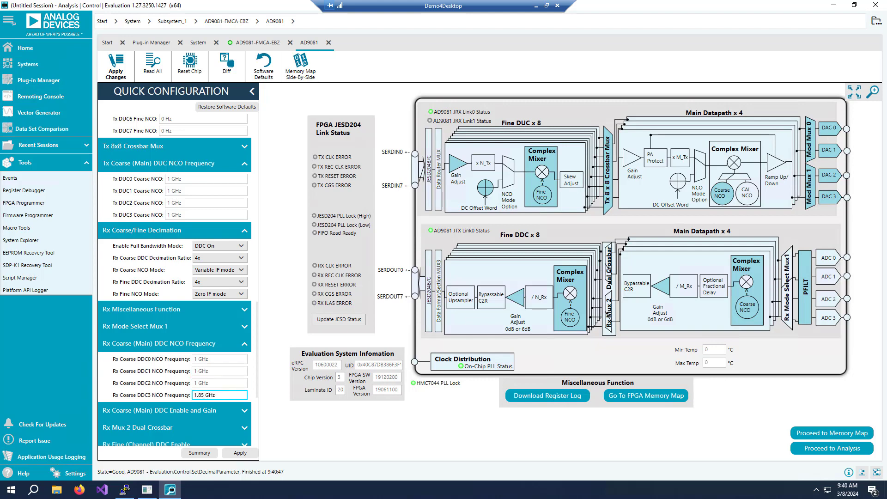
key(BackSpace)
key(BackSpace)
key(BackSpace)
Apply the quick configuration and proceed to the analysis view.
click(241, 454)
click(240, 453)
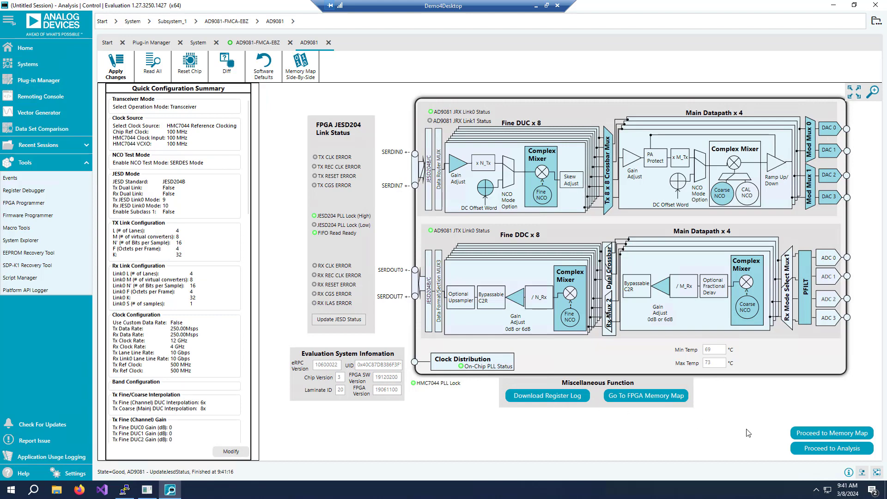
click(847, 450)
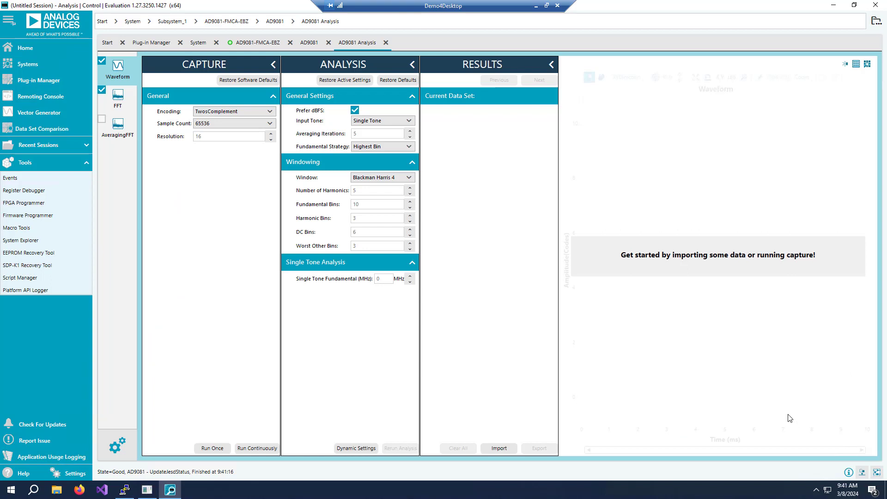
Enable only the FFT analysis and set its input tone to None.
click(101, 60)
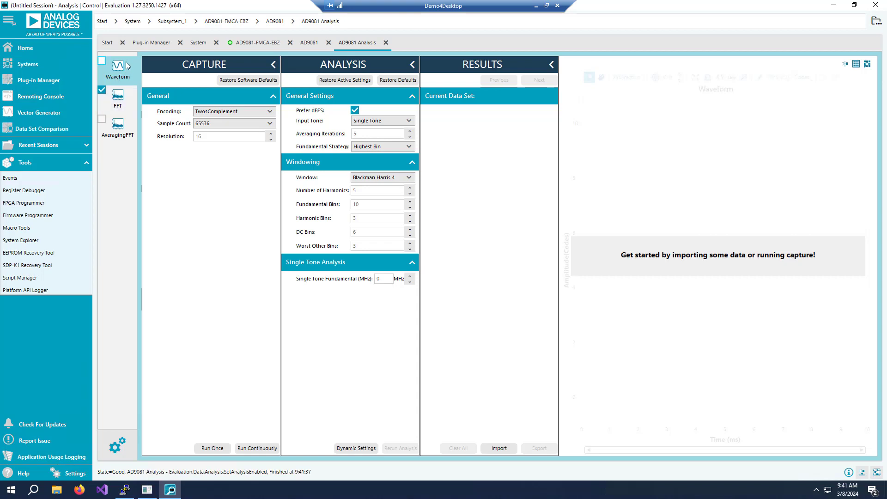
click(131, 104)
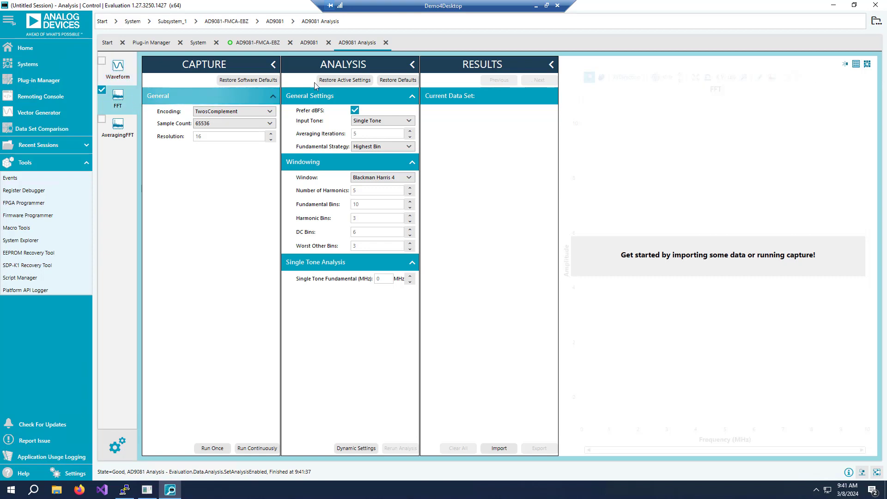
click(409, 122)
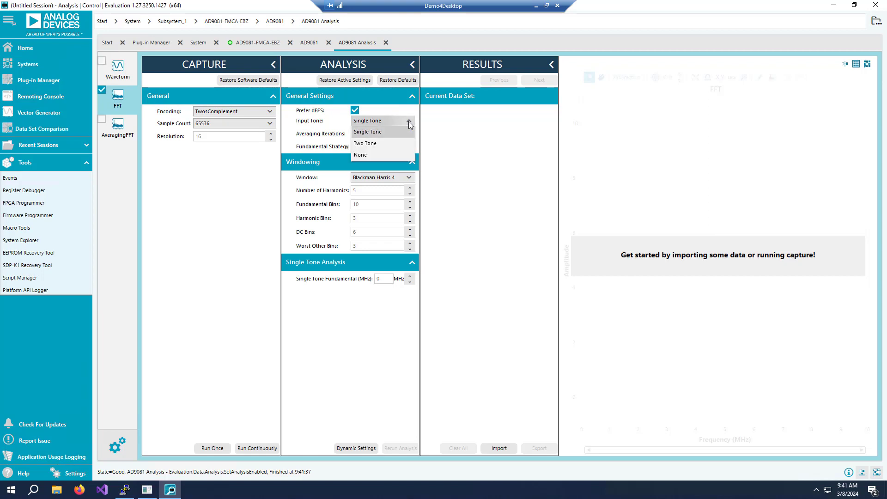
click(383, 154)
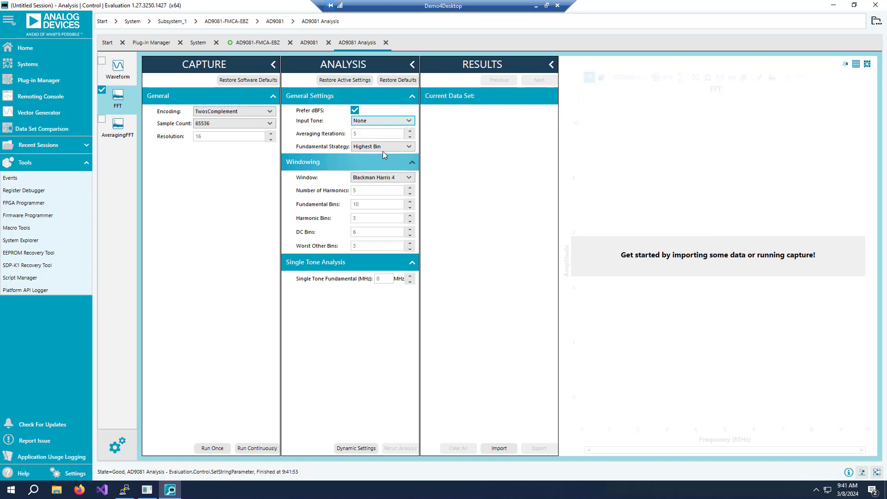
Run a continuous FFT capture with the Analysis and Results panels collapsed, then stop it.
click(411, 65)
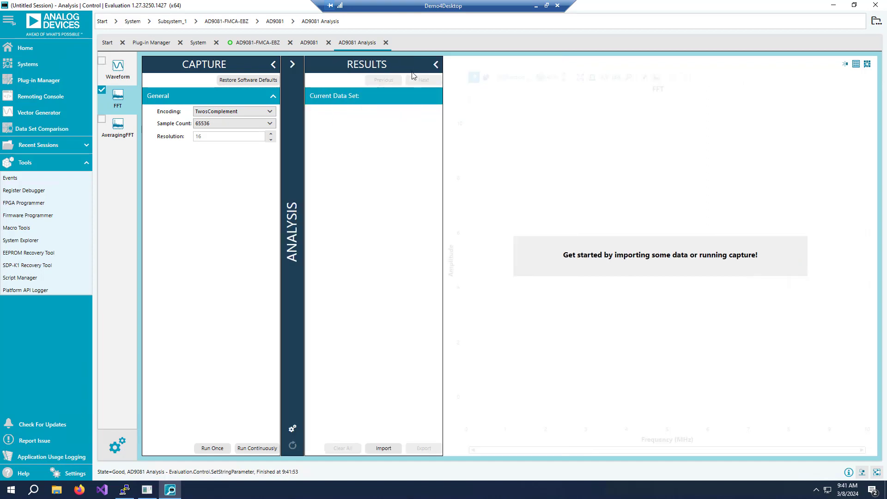
click(435, 65)
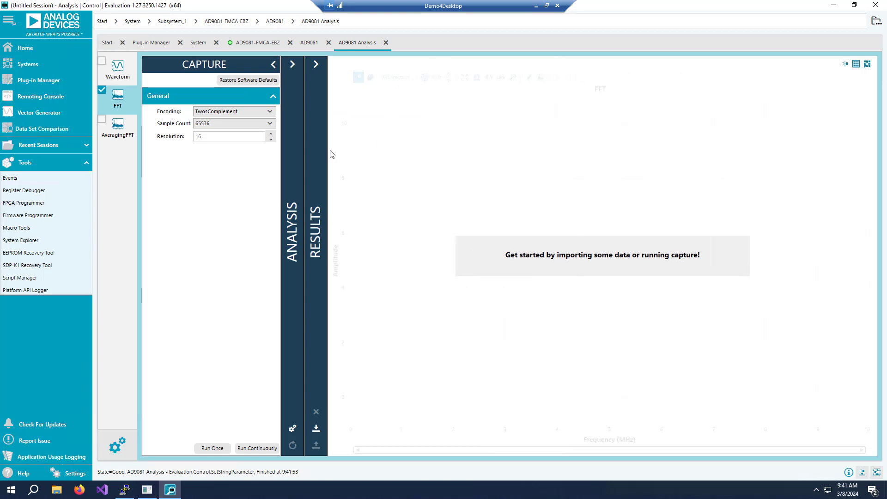
click(252, 448)
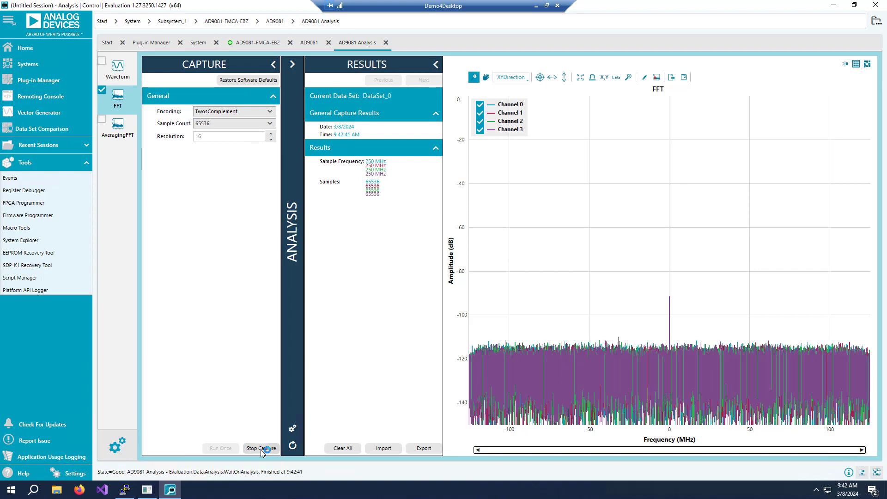
click(261, 448)
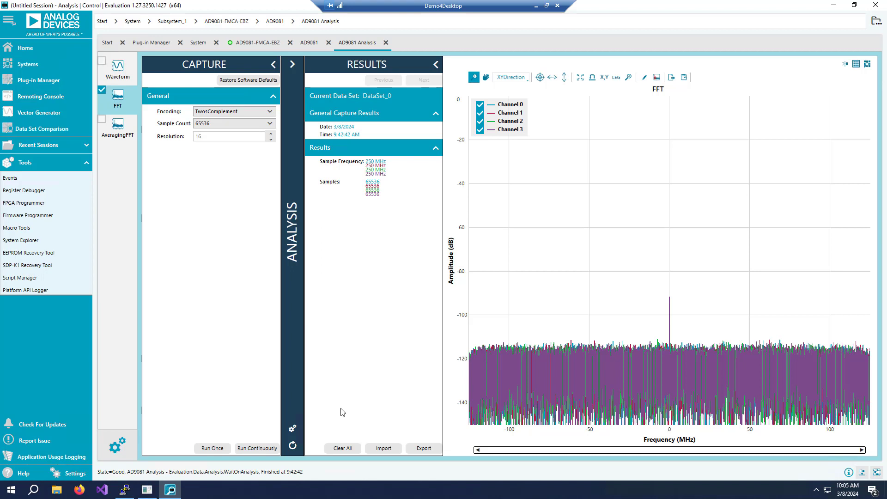
Launch qIQ Generator and open its PSK/QAM generator settings.
click(9, 492)
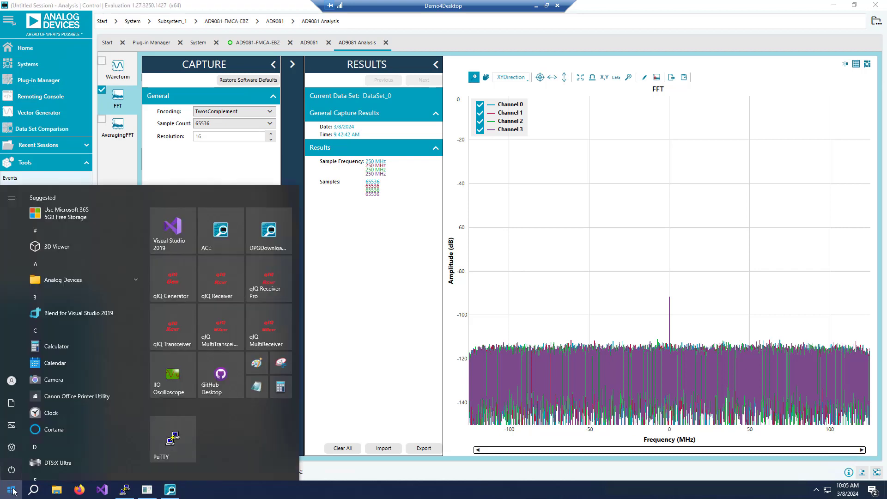
click(176, 284)
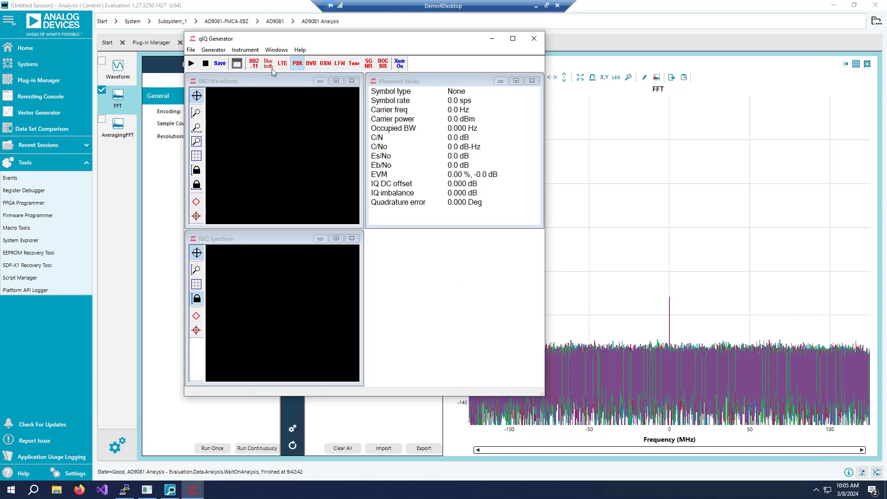
click(215, 50)
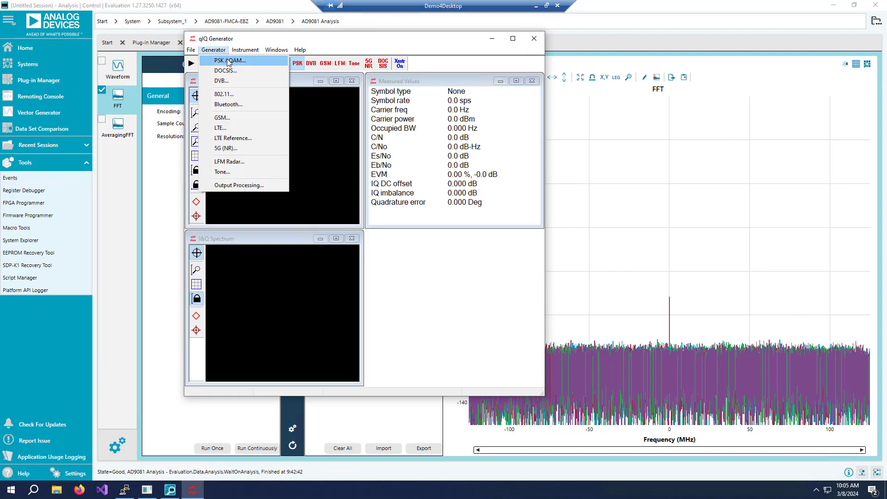
click(229, 61)
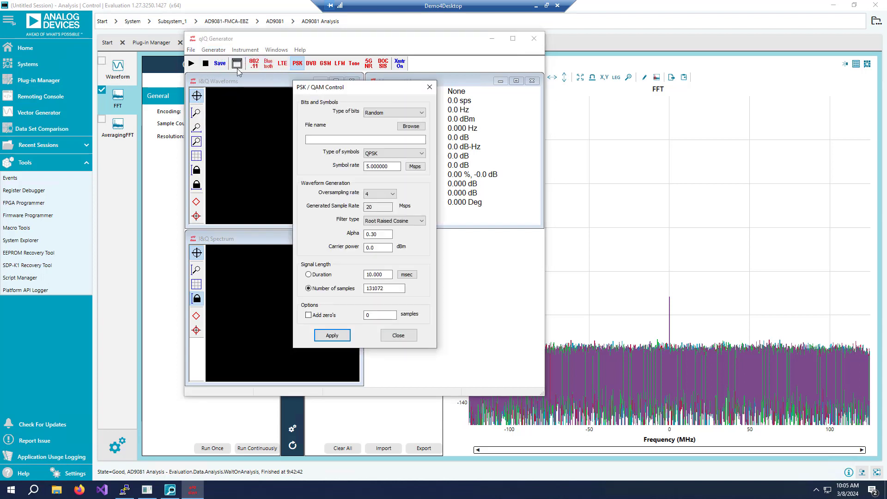
Configure a 64-QAM signal at 50 Msps symbol rate, oversampling 5 and 128000 samples, and apply it.
click(423, 155)
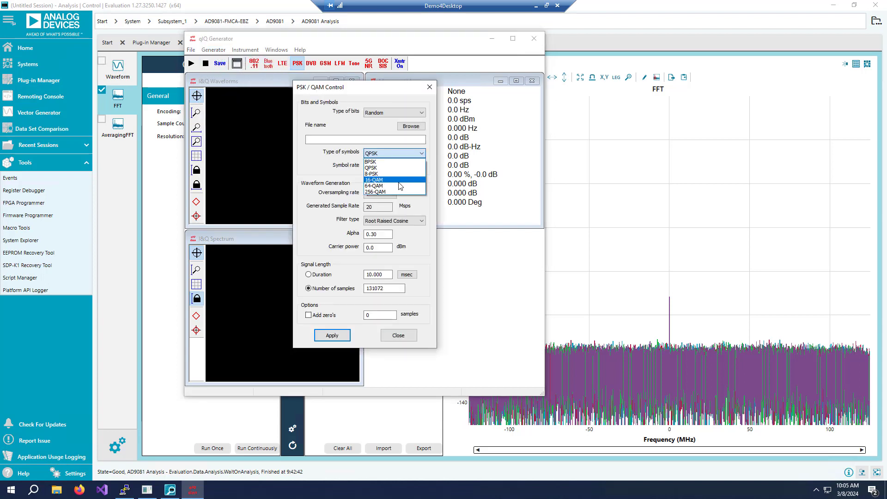
click(397, 186)
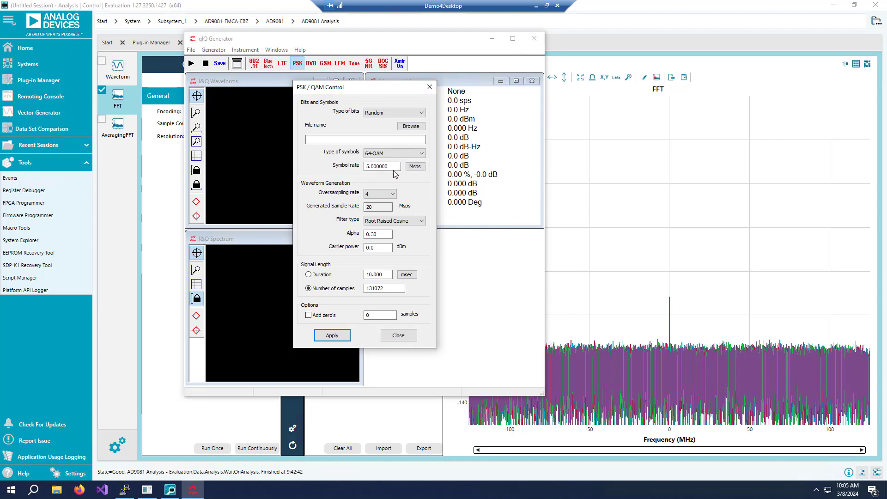
drag(392, 170, 362, 172)
text(50)
click(393, 194)
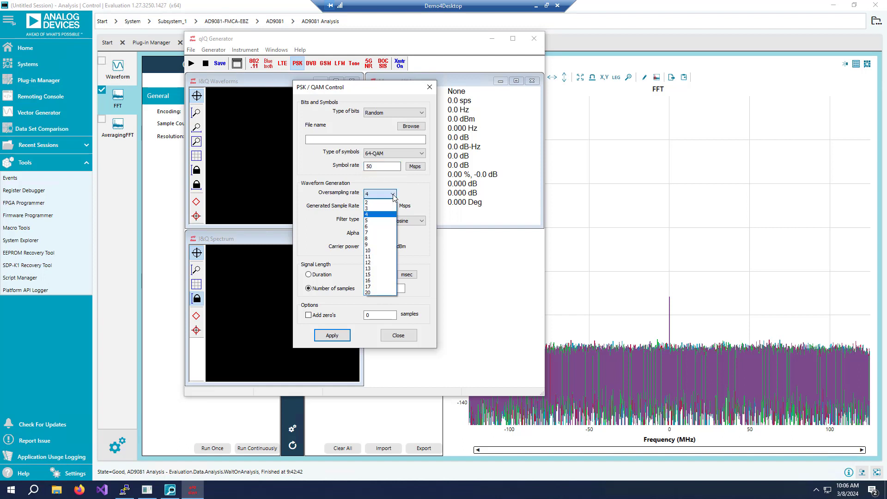
click(383, 222)
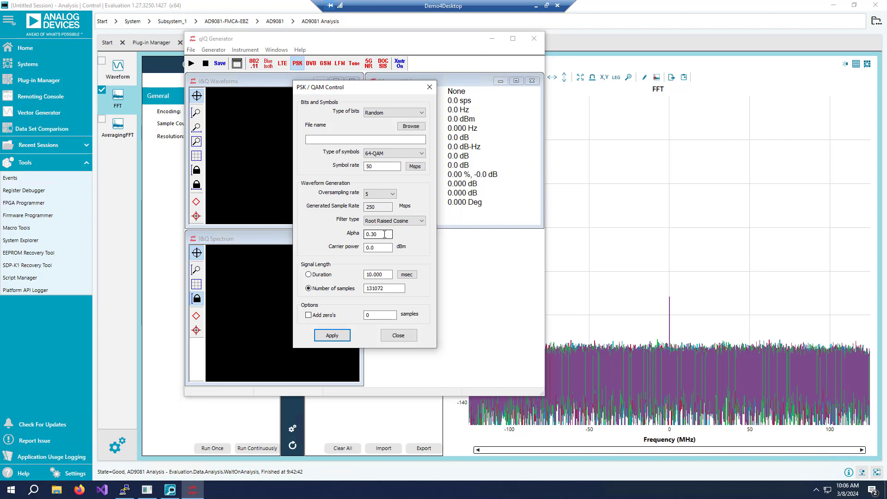
double_click(383, 288)
text(128000)
click(332, 335)
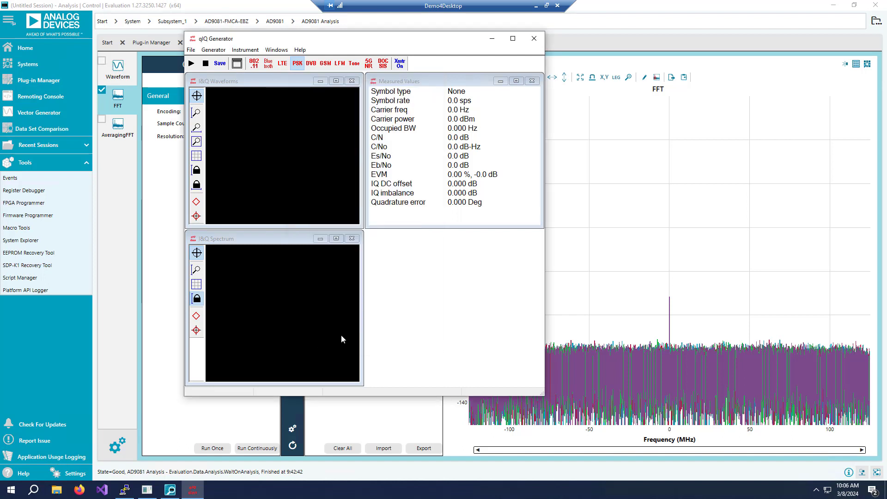
Generate the 64-QAM waveform and choose the txt file 64QAM 50p00Msymps RRC0p30 250p00Msps.txt in the PSKQAM folder as save target, replacing it.
click(191, 64)
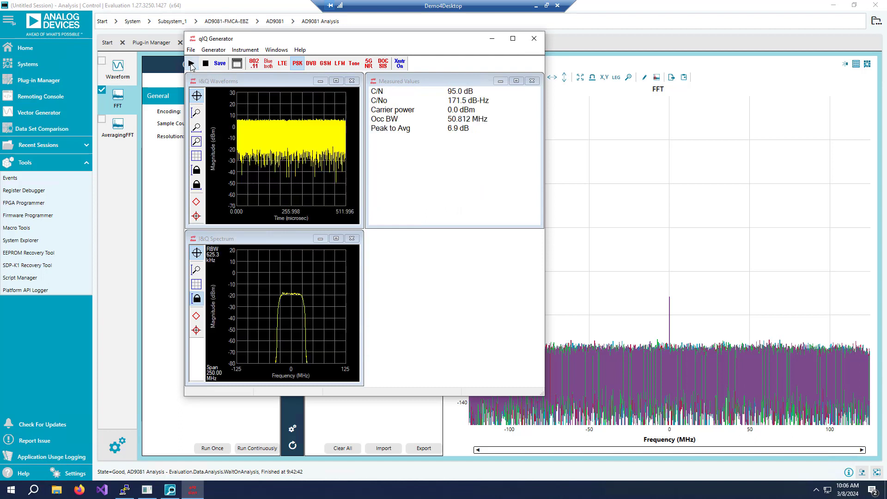
click(220, 63)
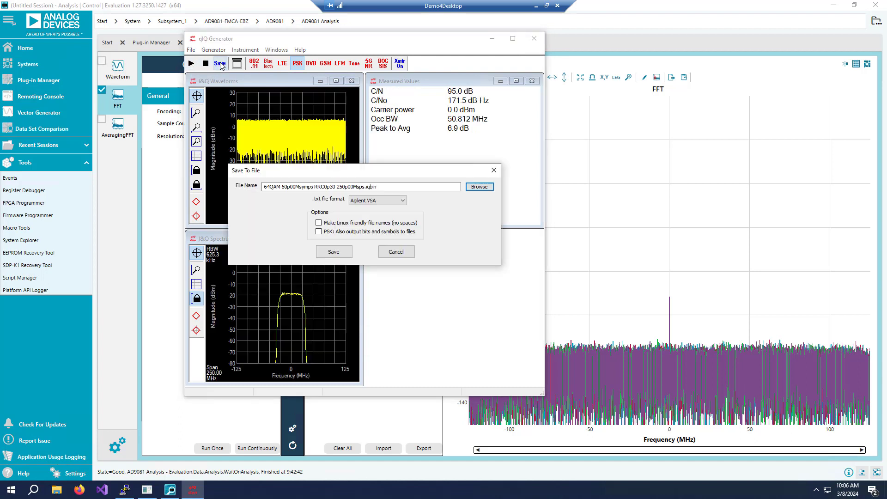
click(480, 187)
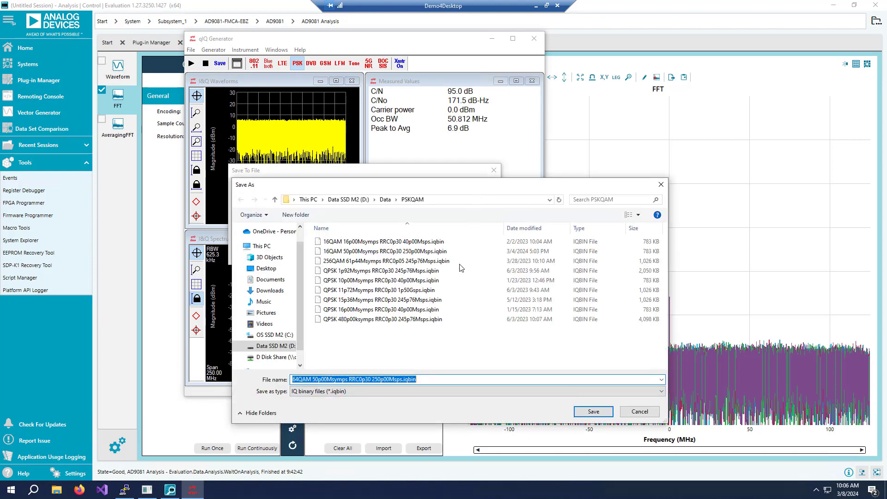
click(401, 391)
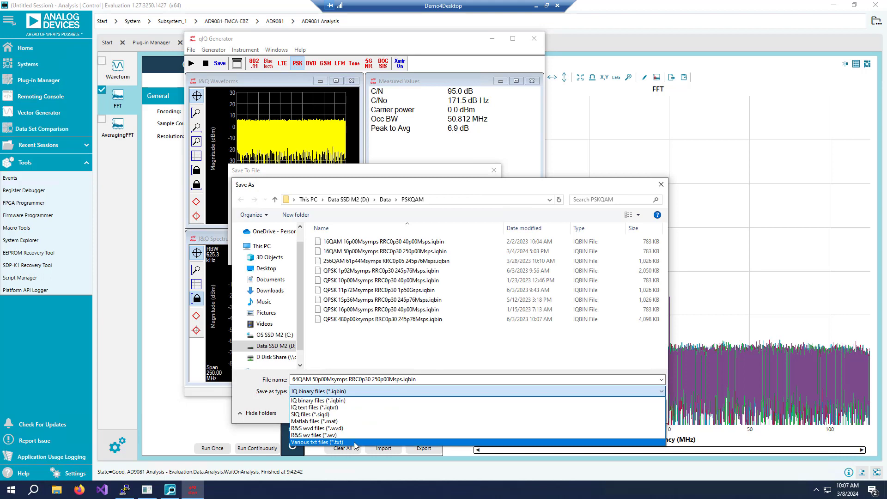
click(355, 442)
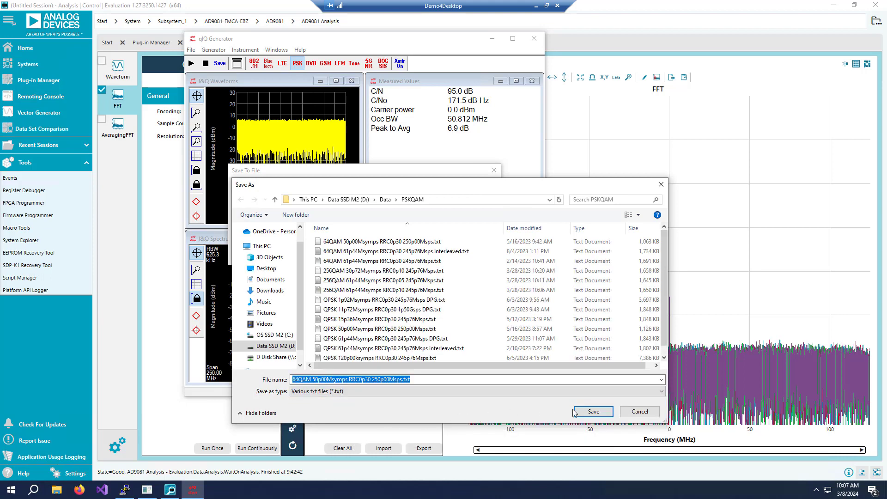
click(594, 412)
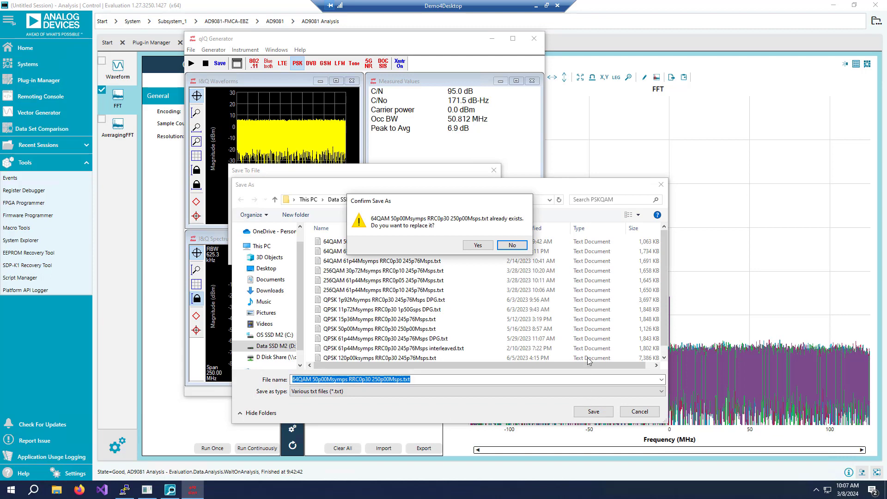
click(478, 245)
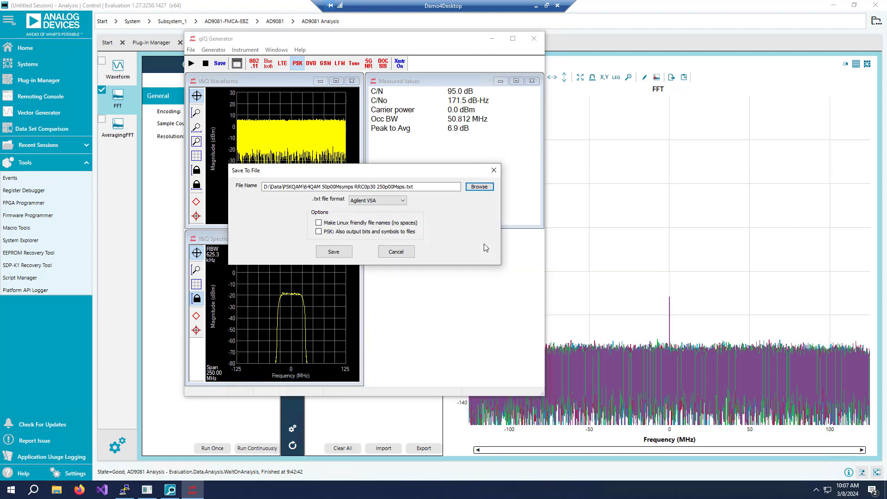
Rename the file to end with blockIQ, pick the ADI III...QQQ txt format, save it and close qIQ Generator.
click(423, 187)
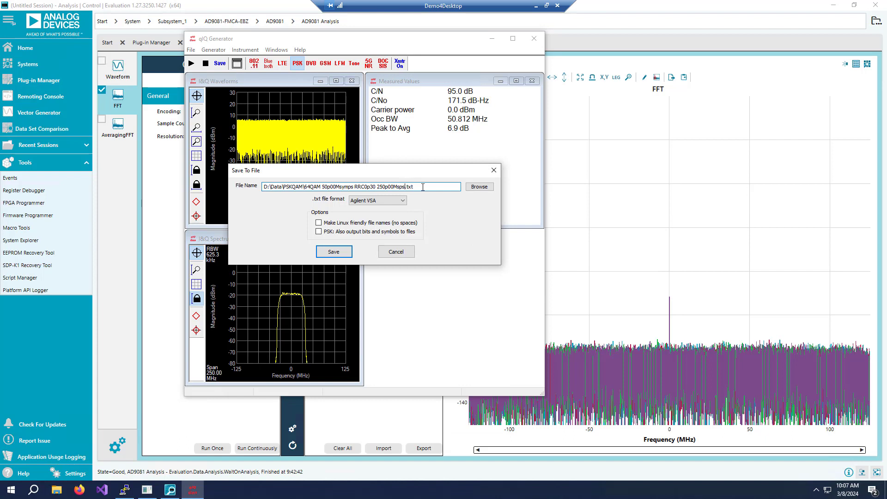
text(blockIQ)
click(401, 201)
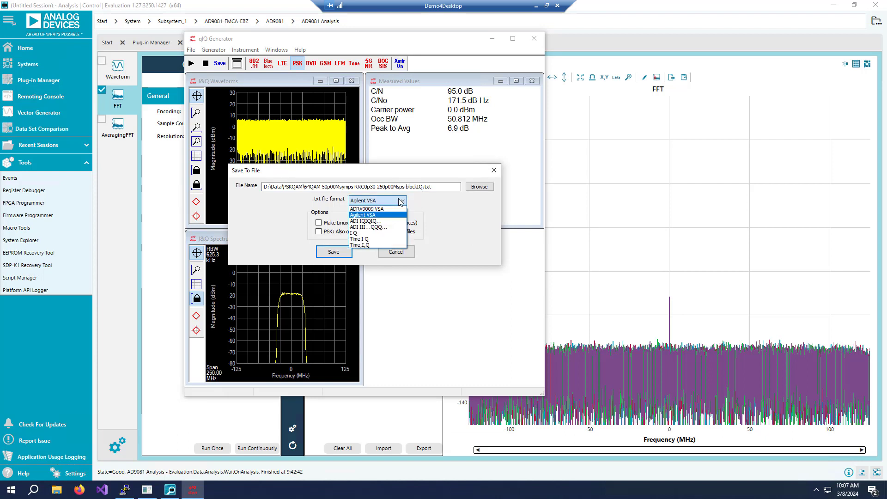
click(383, 227)
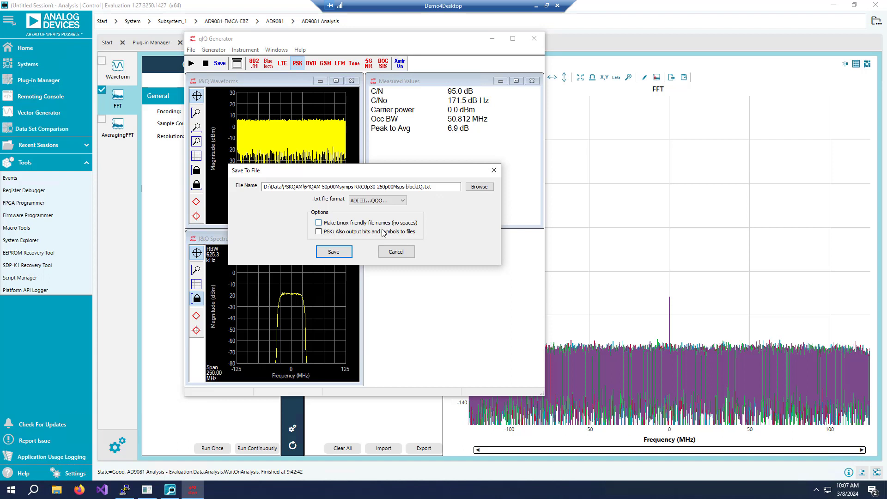
click(342, 256)
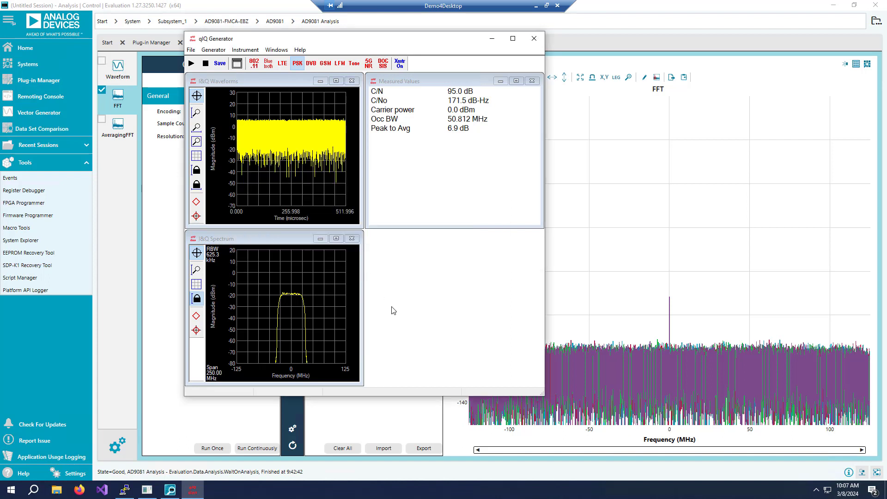
click(533, 41)
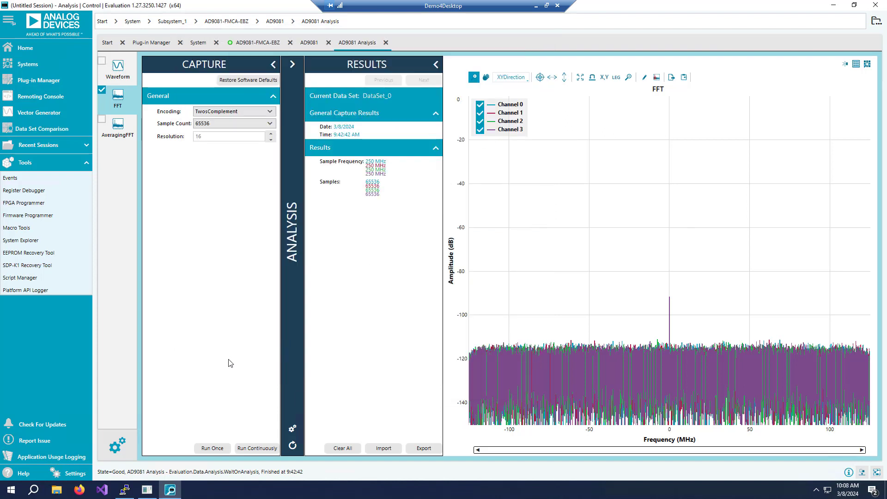
Launch DPG Lite and add the data file 64QAM 50p00Msymps RRC0p30 250p00Msps blockIQ.txt.
click(13, 491)
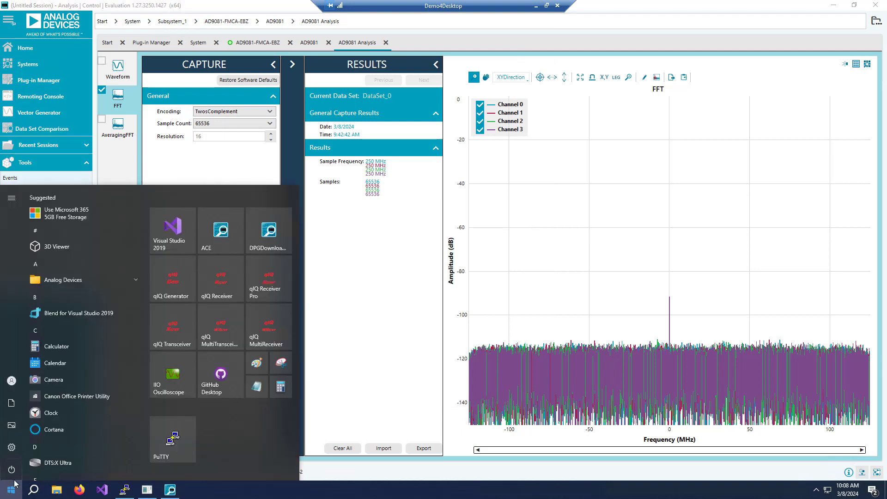
click(270, 231)
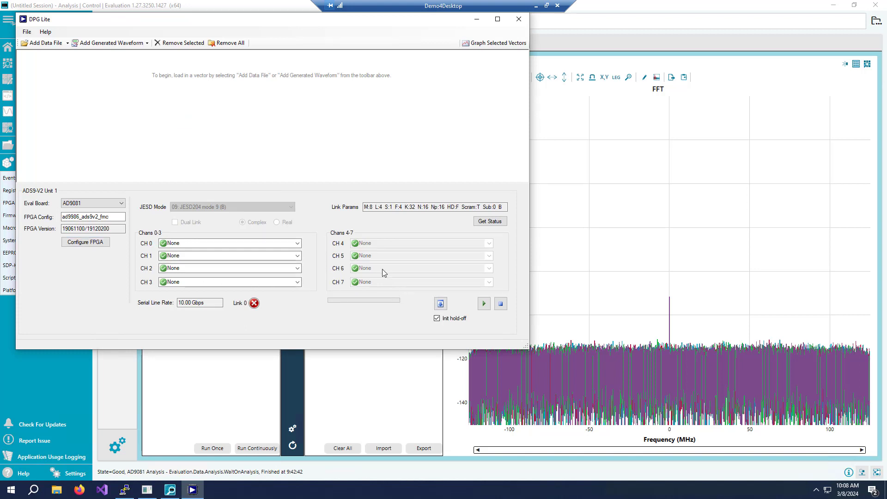
click(47, 44)
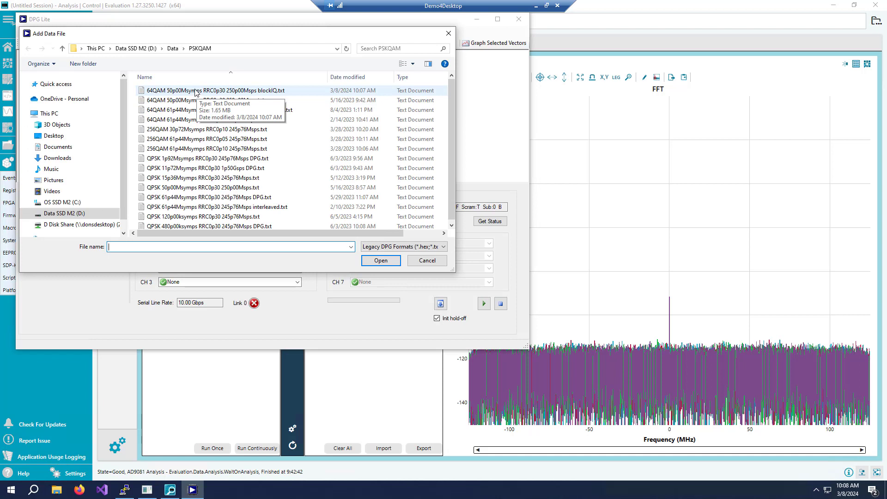
click(246, 91)
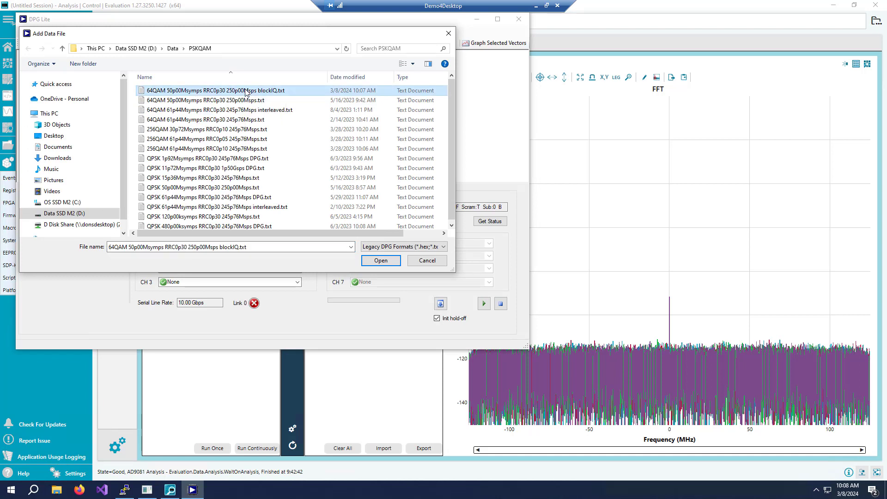
click(376, 261)
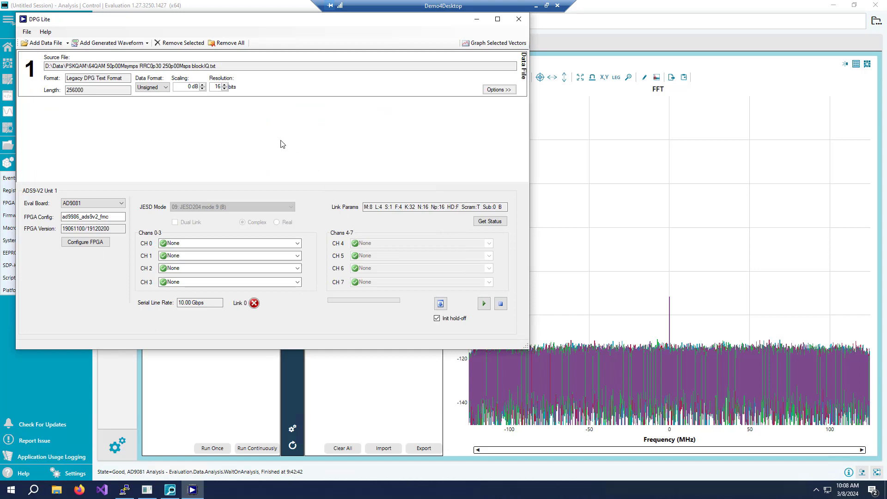
Assign the loaded vector to CH 0, download it to the DPG, start playback and minimize DPG Lite.
click(297, 245)
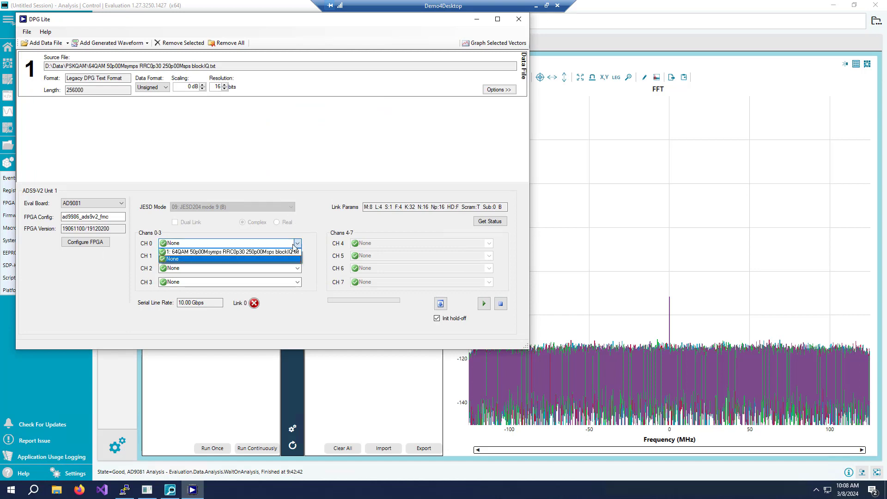
click(266, 252)
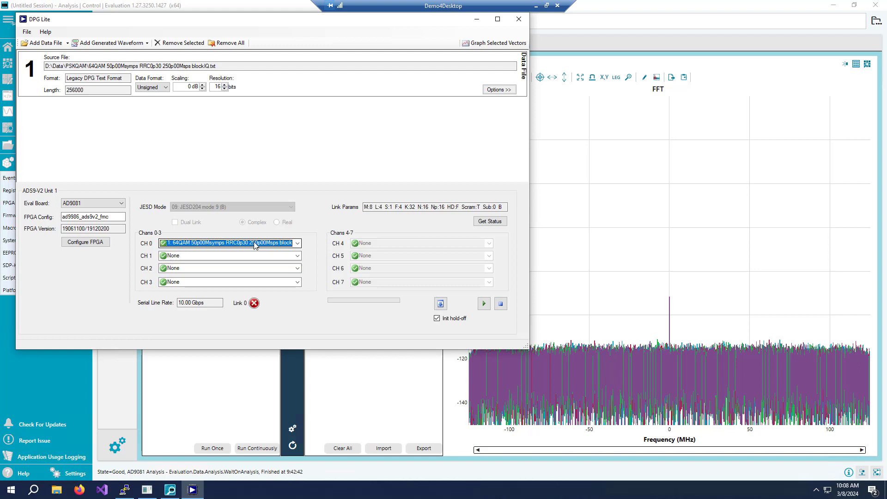
click(440, 304)
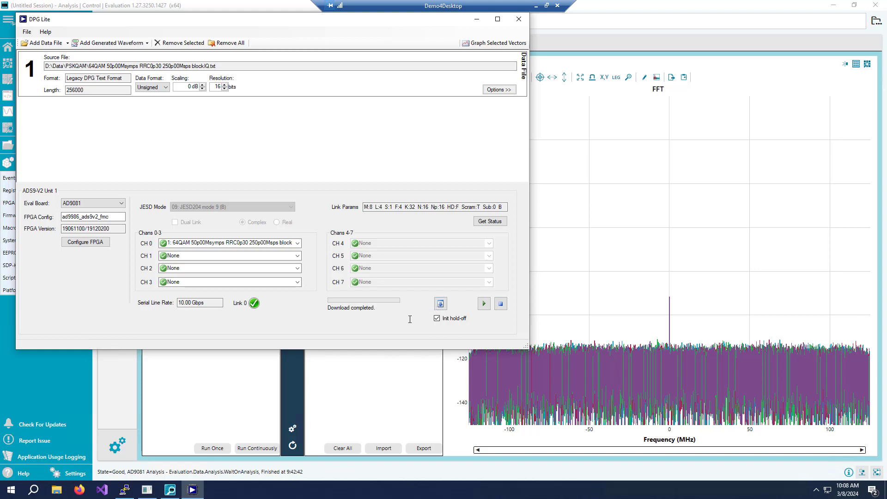
click(484, 305)
click(587, 24)
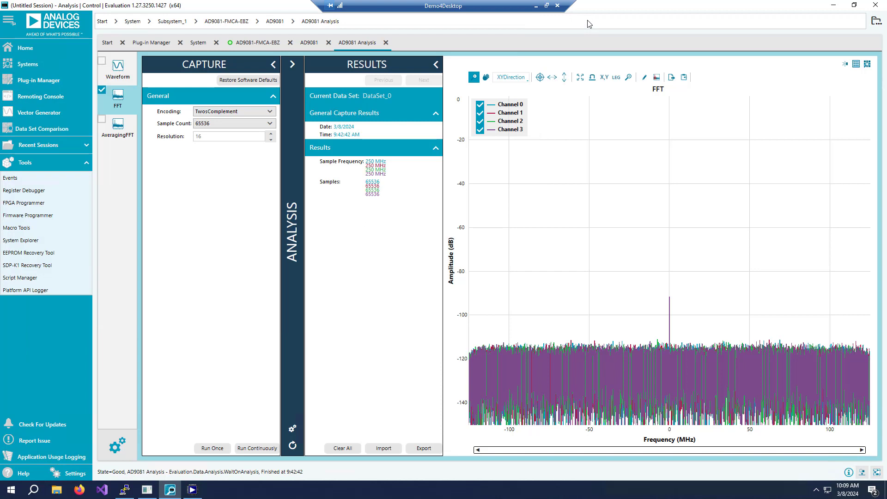
Run a continuous FFT capture of the played 64-QAM signal in ACE, then stop it.
click(253, 450)
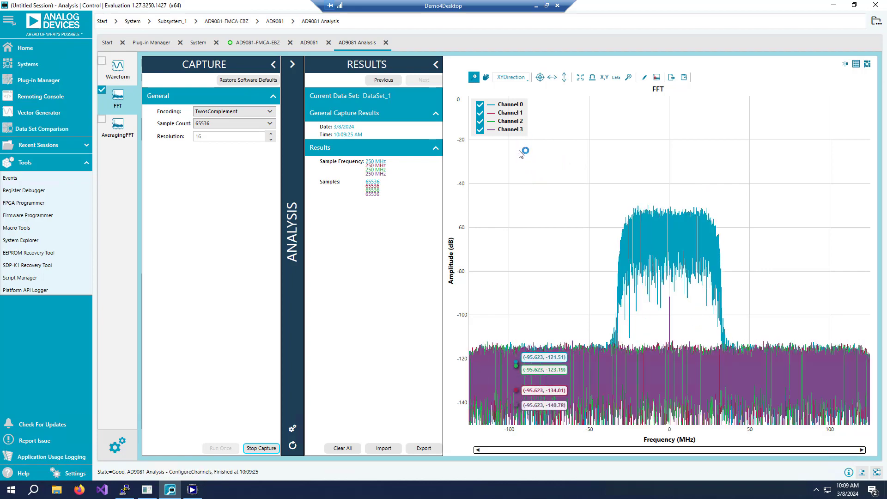
click(261, 448)
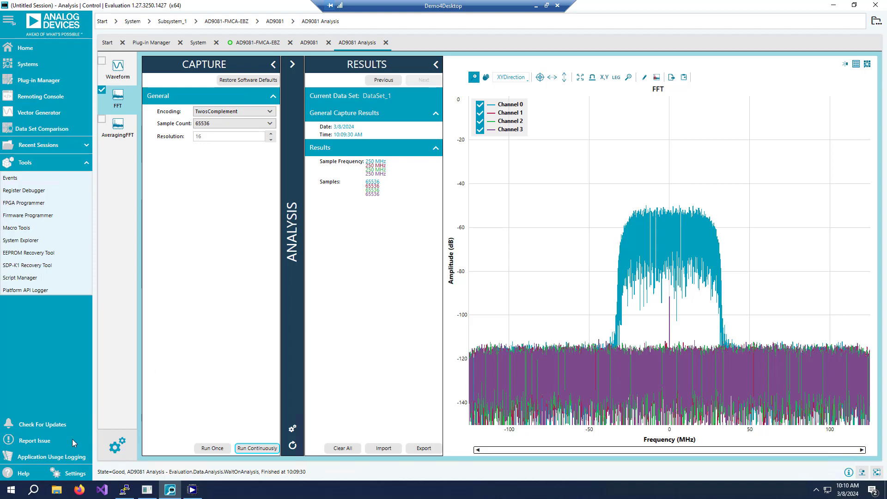
Launch qIQ Receiver Pro and browse the ACEData folder on the Data SSD drive in File Explorer, then close it.
click(8, 493)
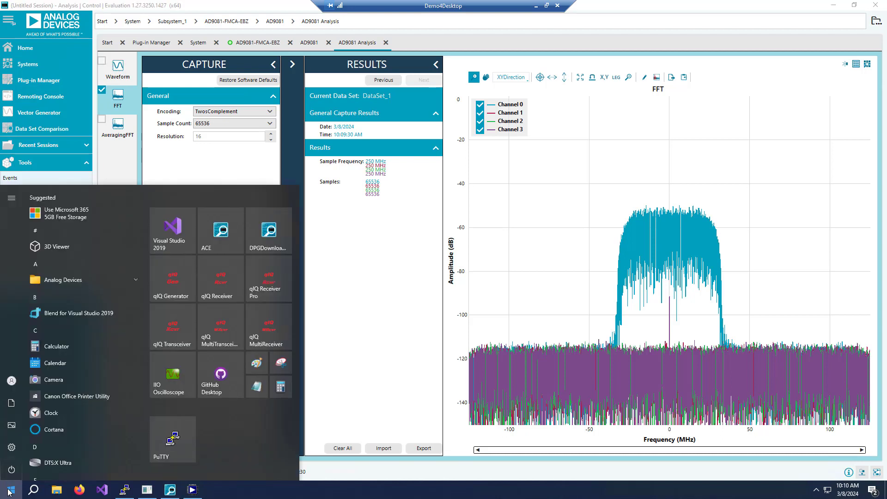
click(272, 278)
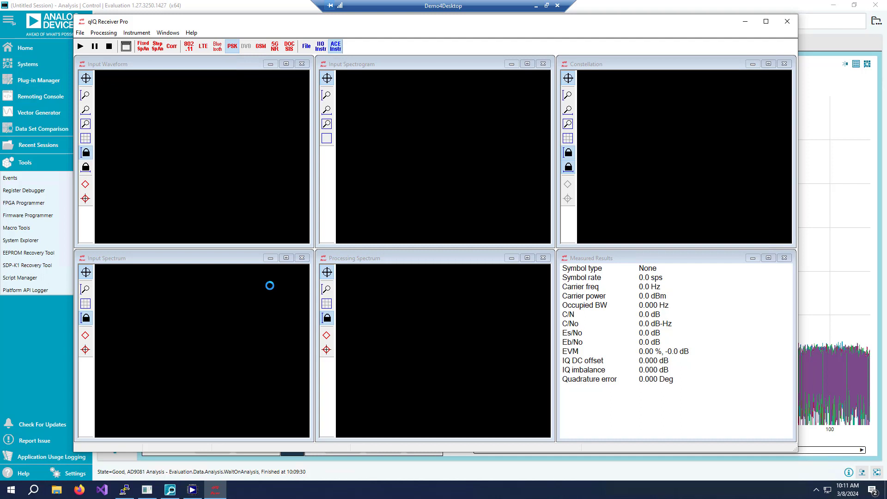
click(57, 491)
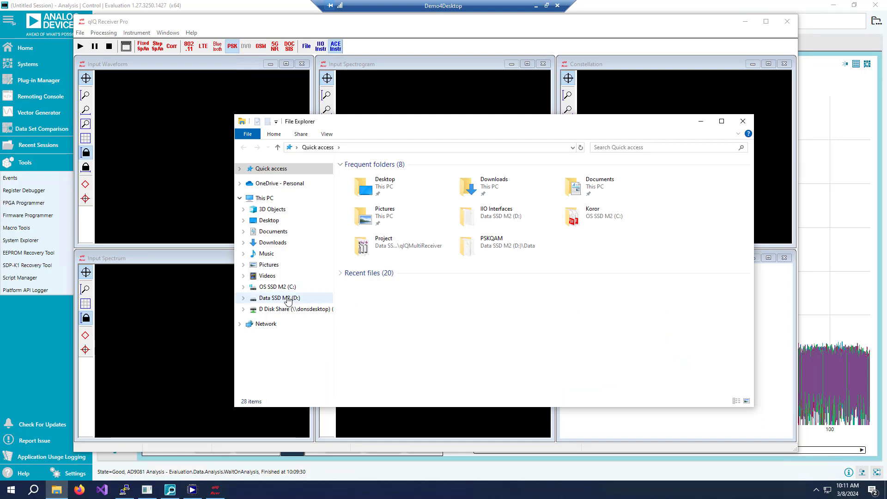
click(287, 298)
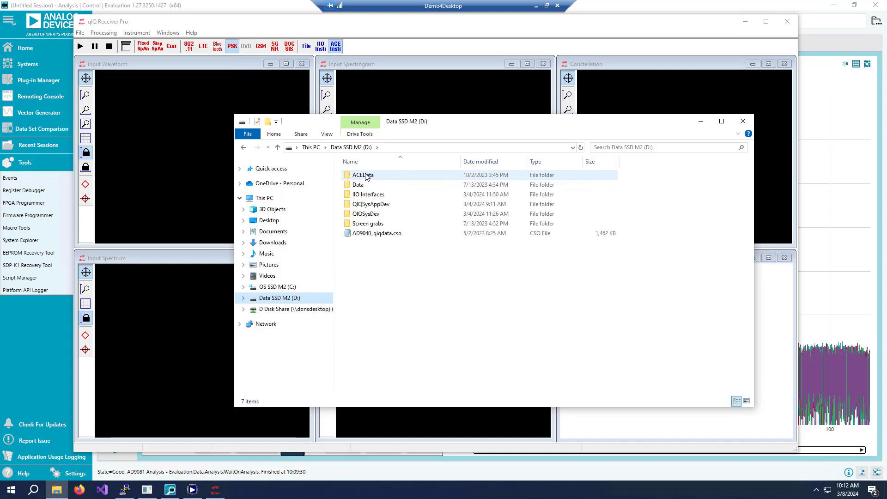
double_click(367, 176)
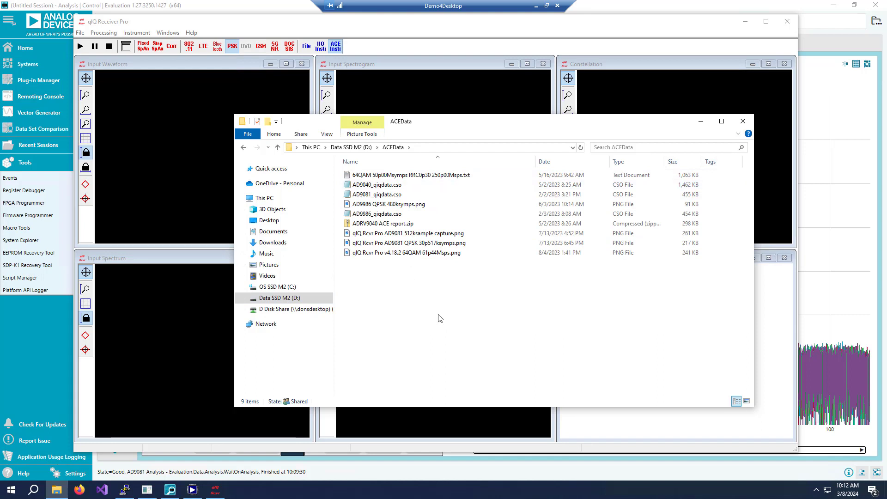
click(351, 147)
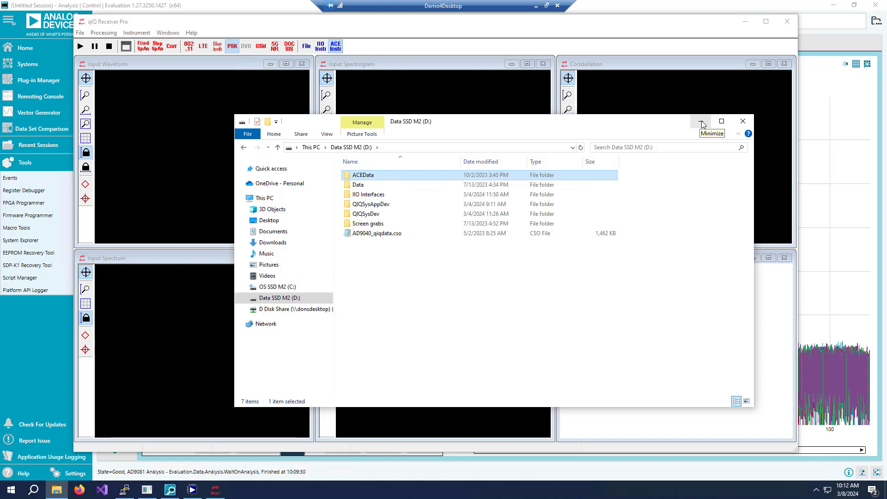
click(743, 121)
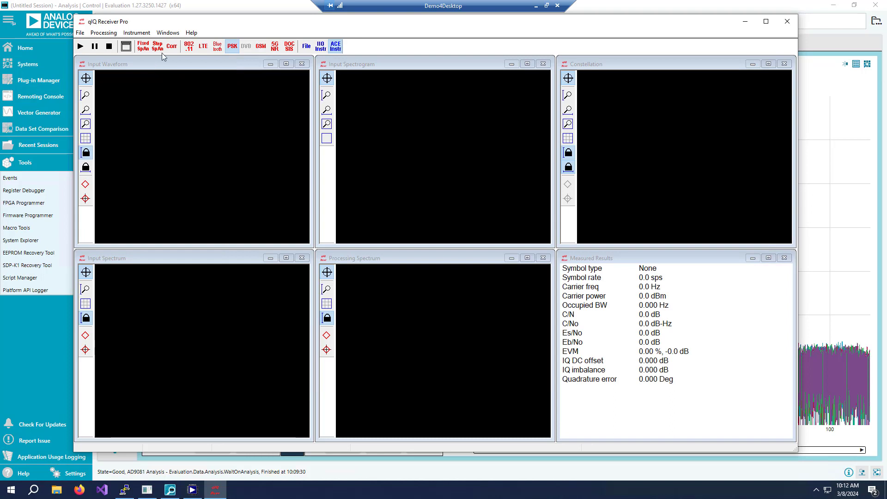
Open the Active Windows settings in qIQ Receiver Pro and apply the current plot selection.
click(168, 33)
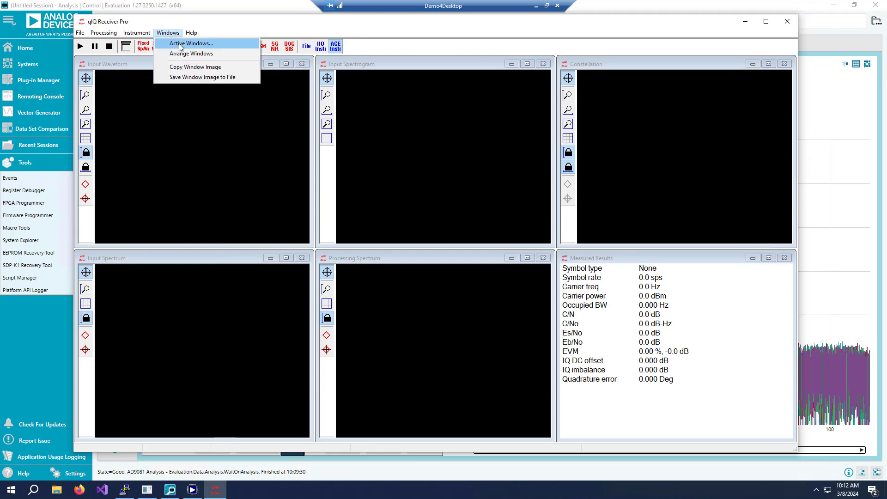
click(180, 44)
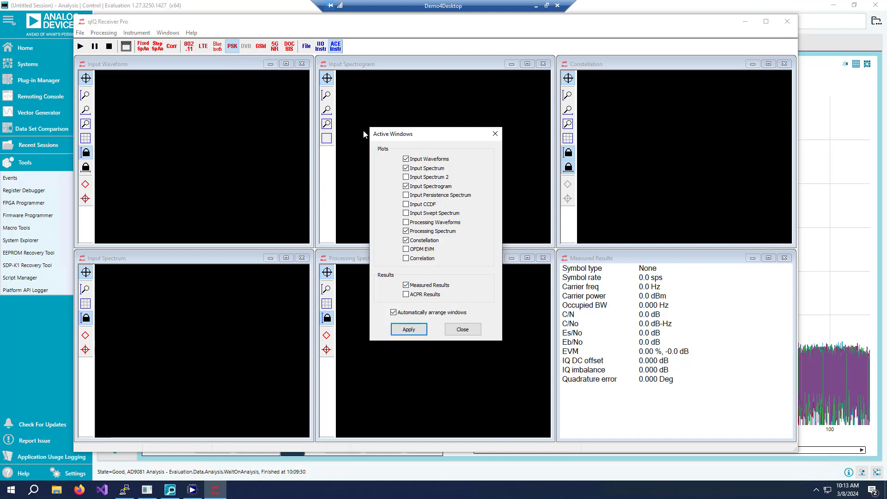
click(418, 329)
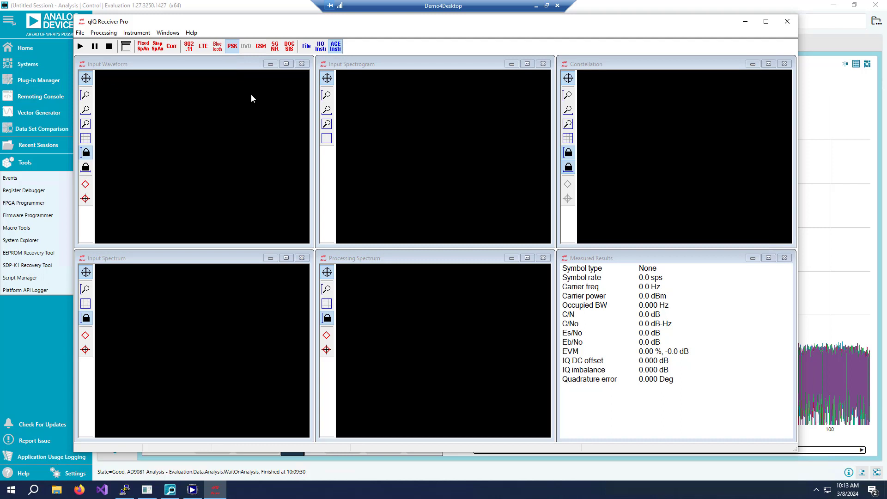
Open the ACE connection settings and apply the AD9081 instrument with the ACEData exchange directory.
click(137, 34)
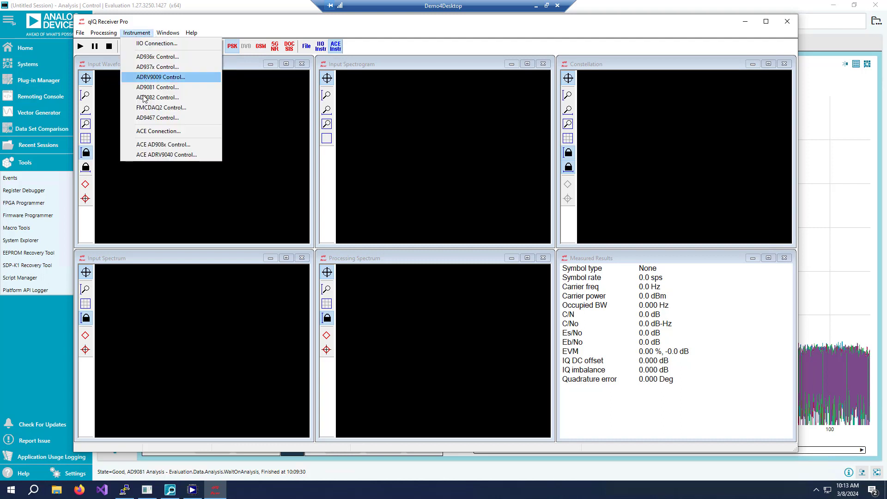
click(157, 132)
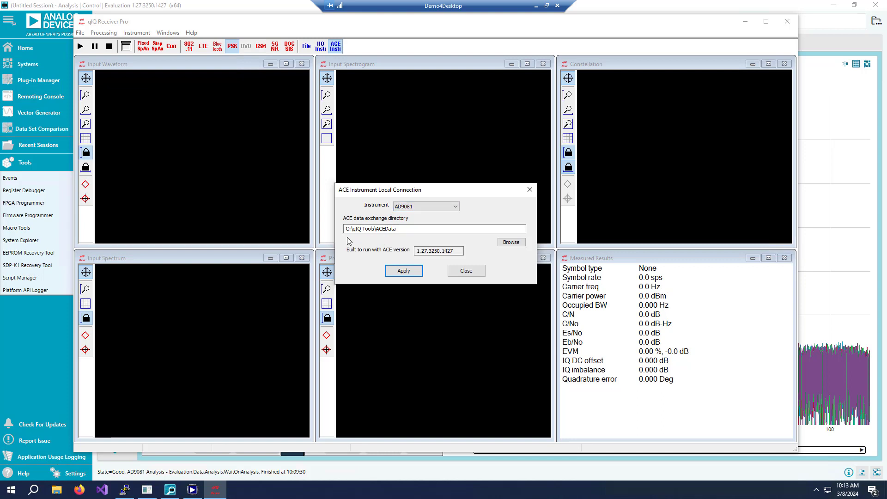
click(375, 229)
key(BackSpace)
key(BackSpace)
key(BackSpace)
key(BackSpace)
key(BackSpace)
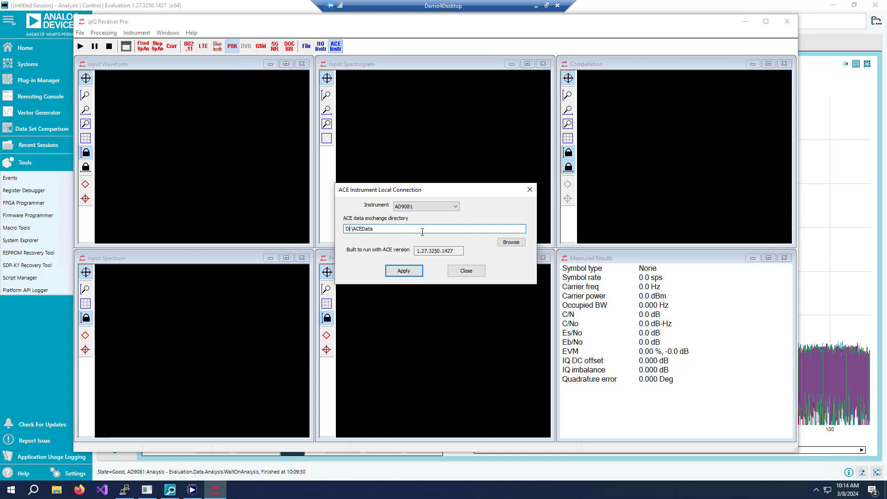
click(410, 275)
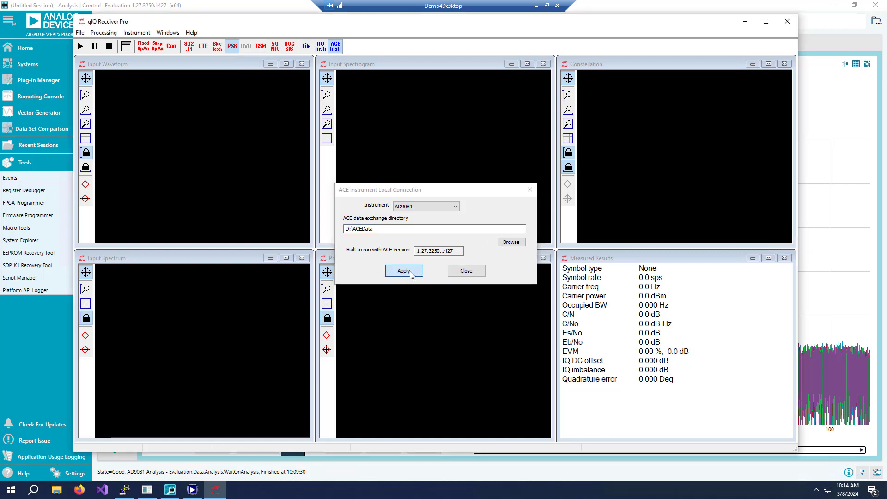
Open the ACE AD908x control and apply receiver channel 0 with 0.00 dB gain adjustment.
click(136, 33)
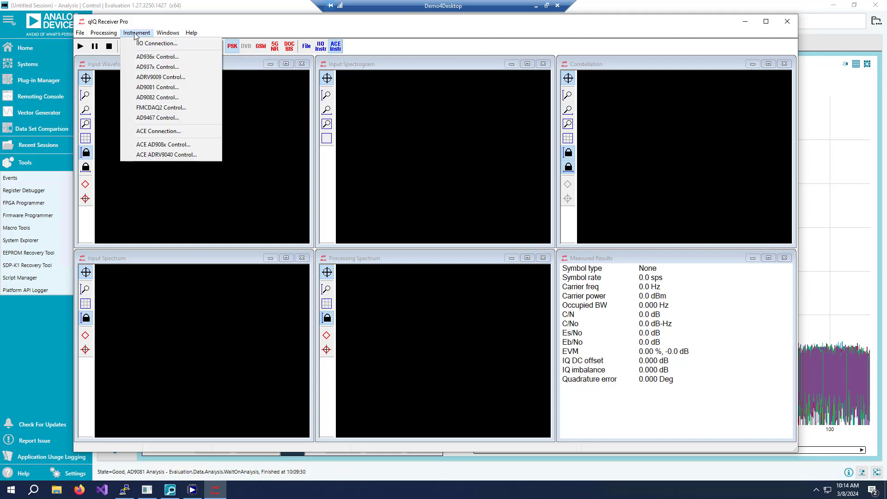
click(173, 145)
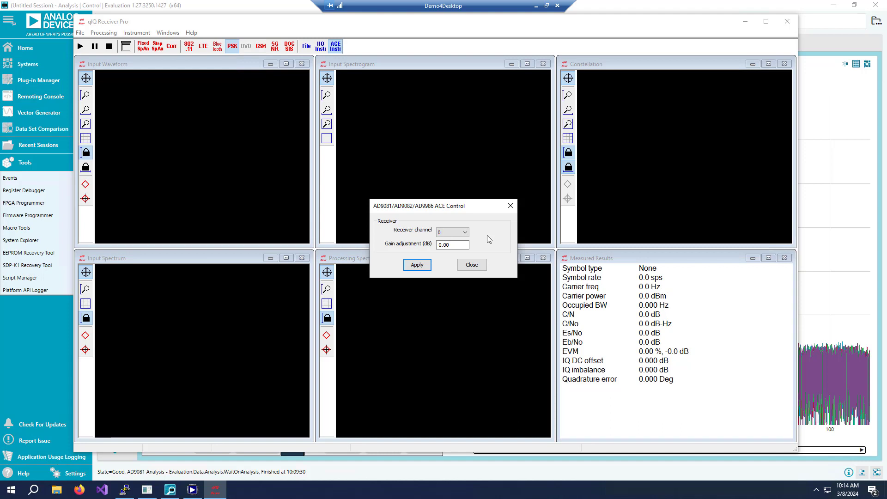
click(465, 233)
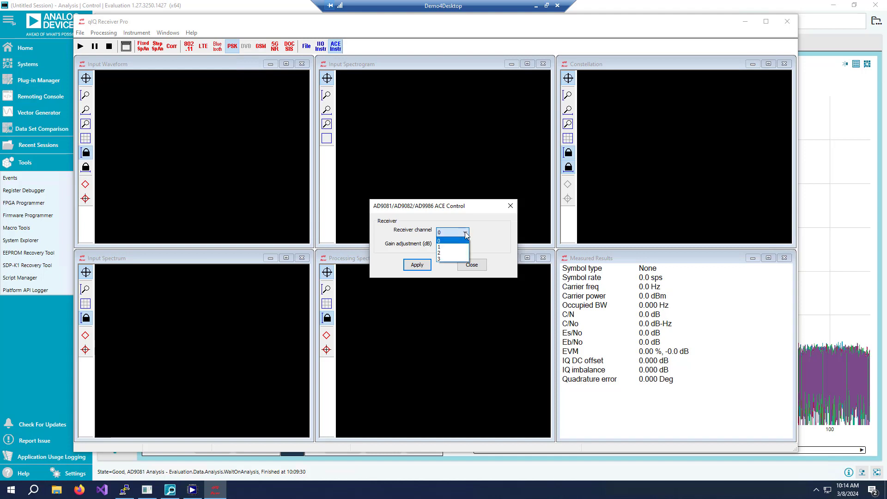
click(459, 240)
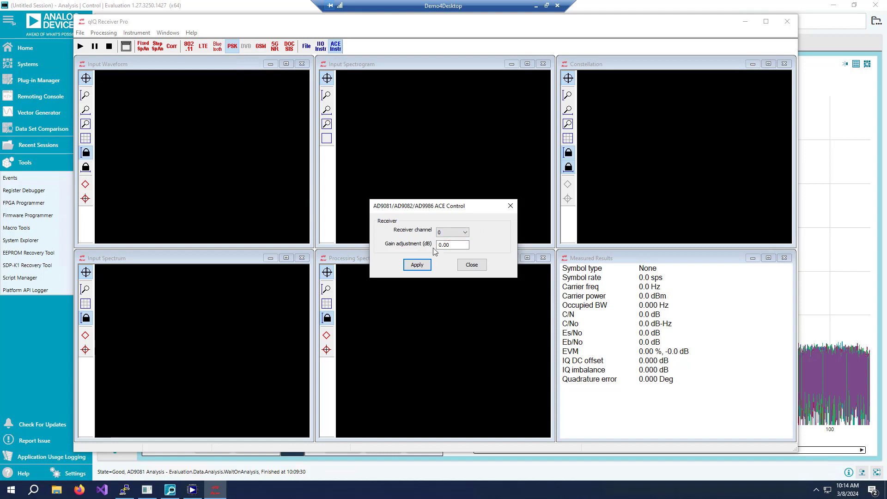
click(421, 267)
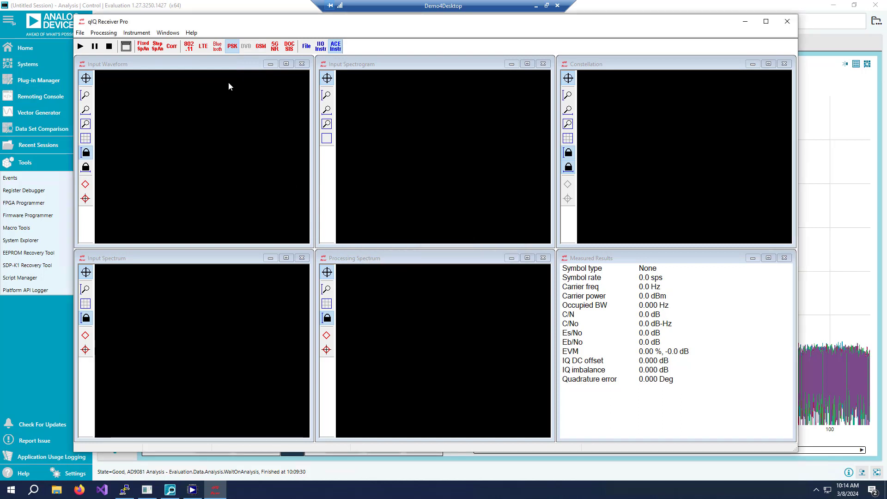
Switch to Fixed Spectrum Analyzer mode, run a capture of the signal and stop it.
click(144, 47)
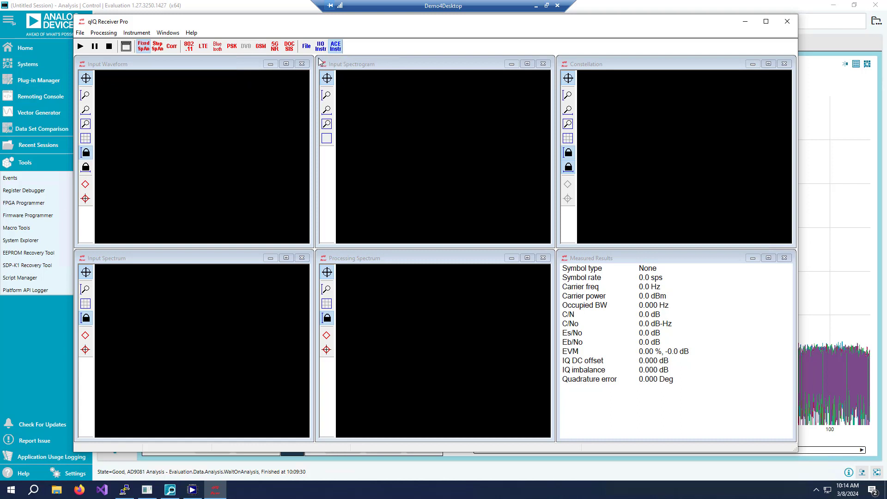
click(80, 46)
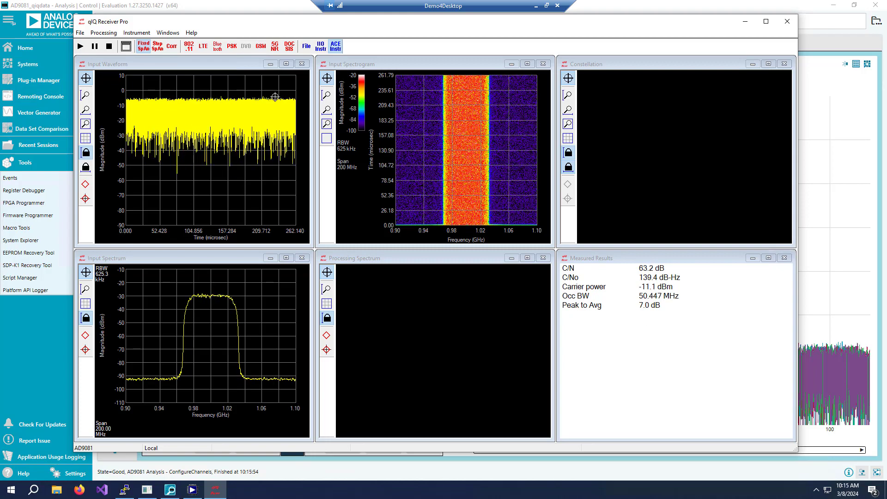
click(109, 47)
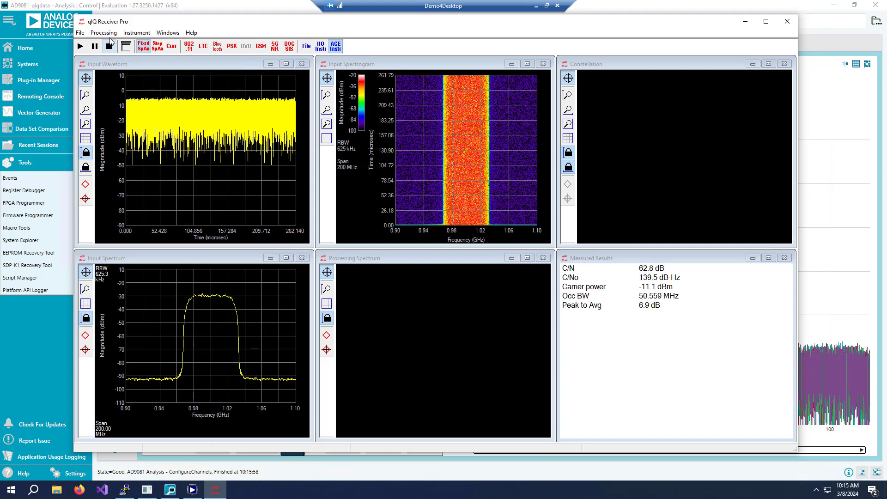
Apply PSK/QAM processing with 64-QAM, 50 Msps, Root Raised Cosine filter and alpha 0.30, then start the analysis.
click(104, 33)
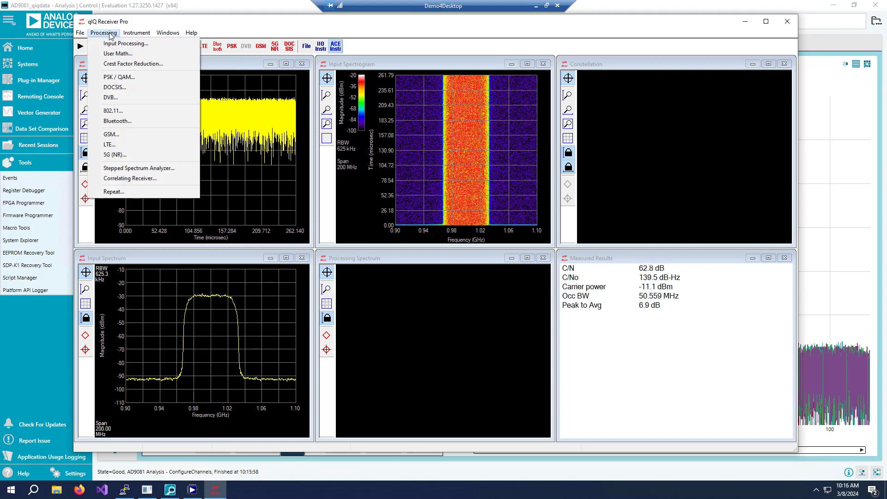
click(121, 78)
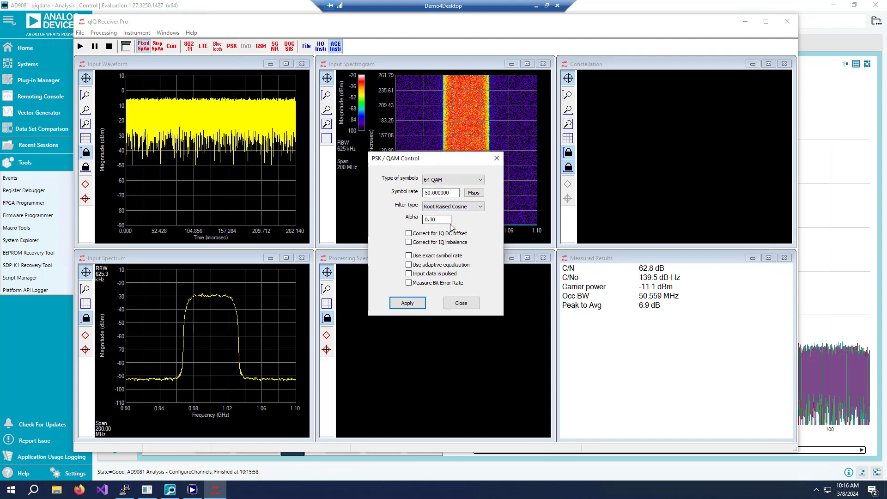
click(407, 303)
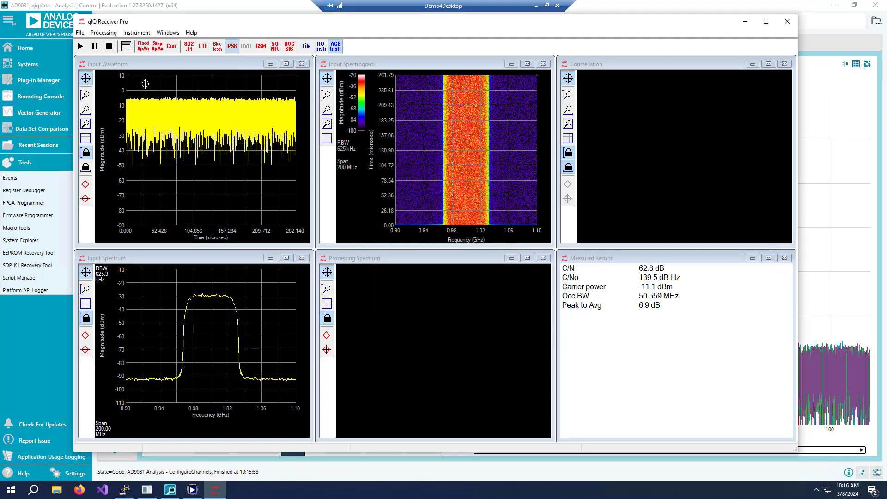
click(81, 47)
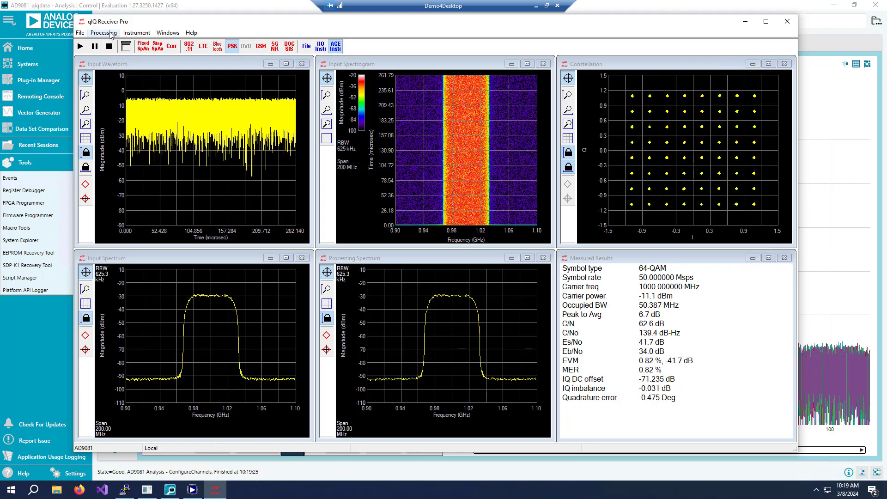
Enable adaptive equalization and IQ DC offset and IQ imbalance correction in the PSK/QAM settings, apply them, and stop the run.
click(110, 34)
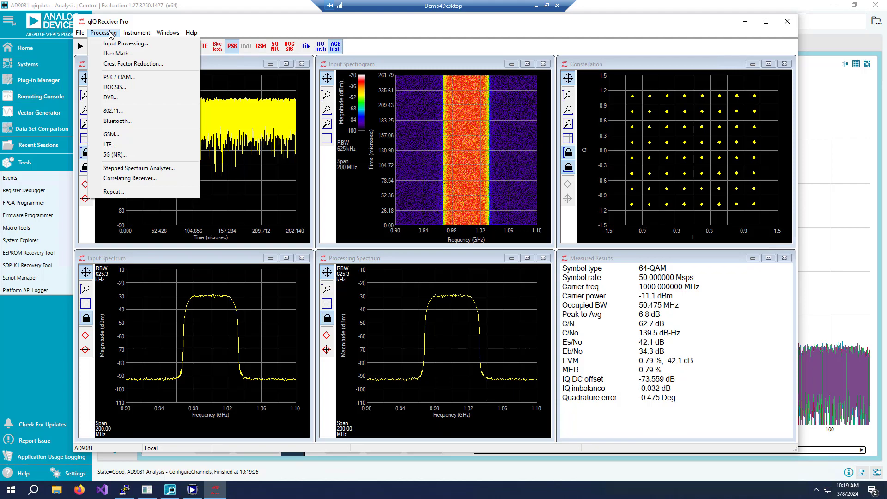
click(120, 77)
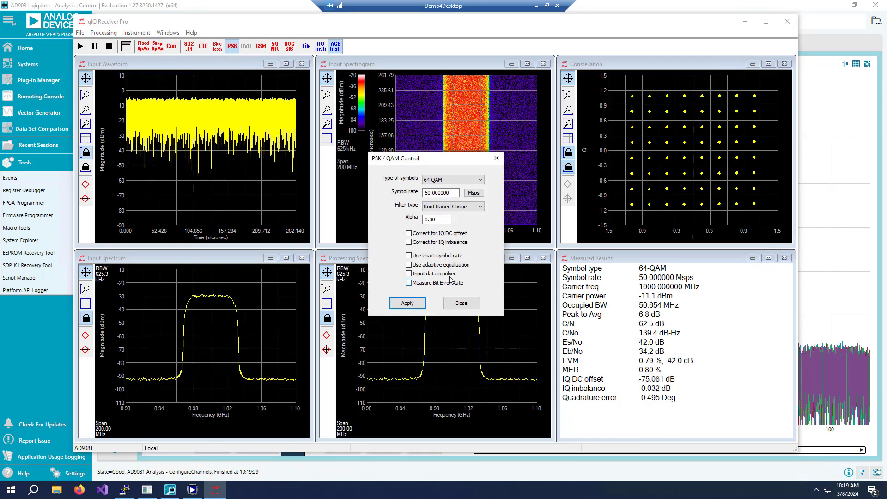
click(452, 266)
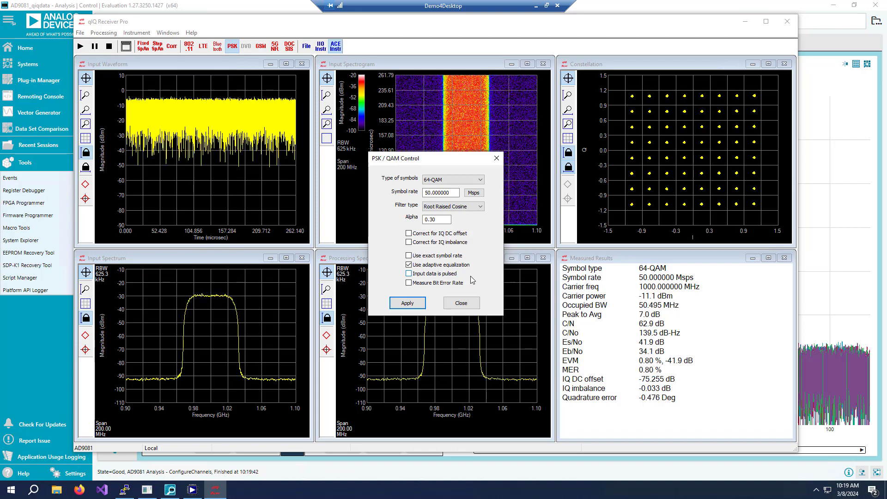
click(446, 241)
click(447, 235)
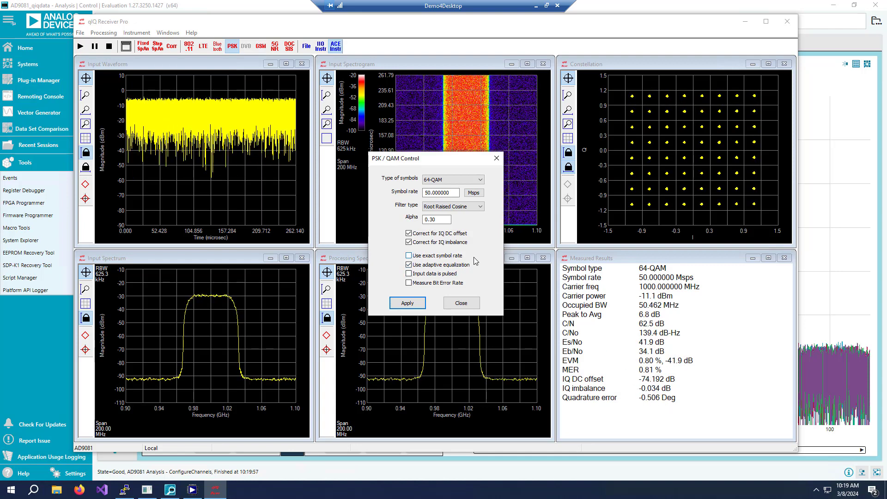
click(408, 303)
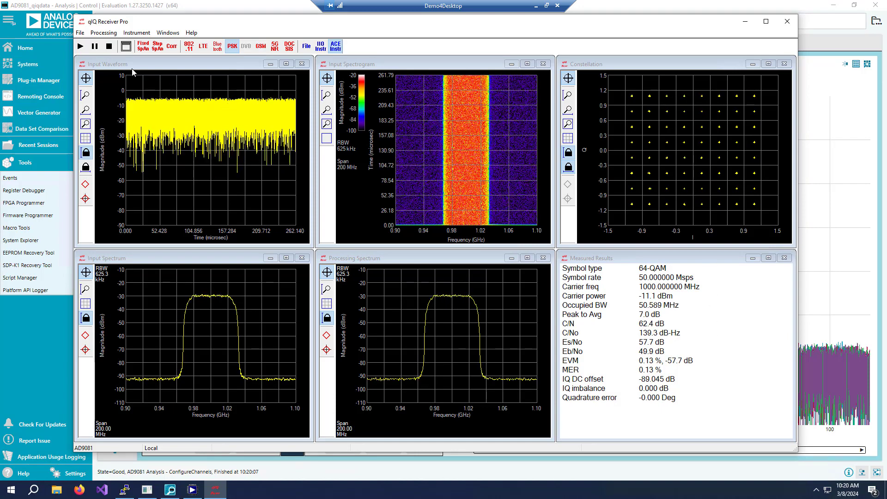
click(109, 46)
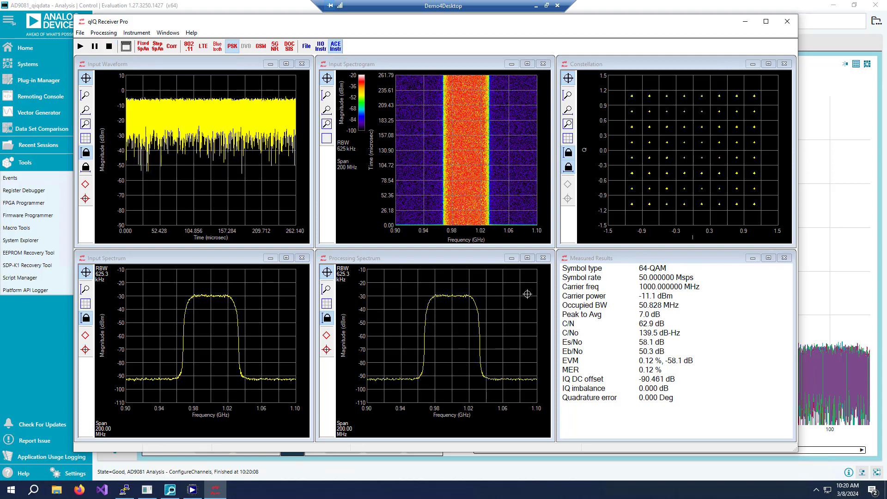